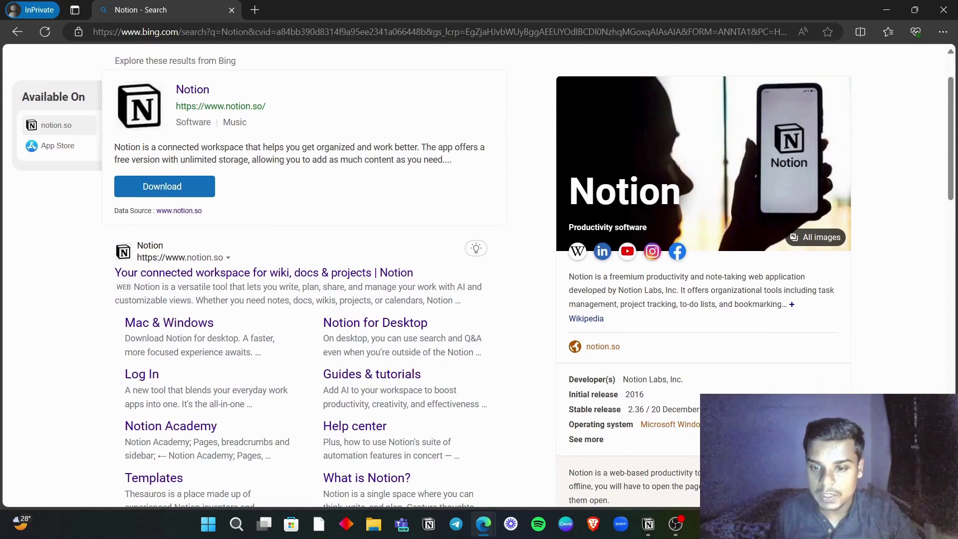
Open the official Notion website from the search results and look through its homepage sections on products, customers and building blocks.
mouse_move(659, 425)
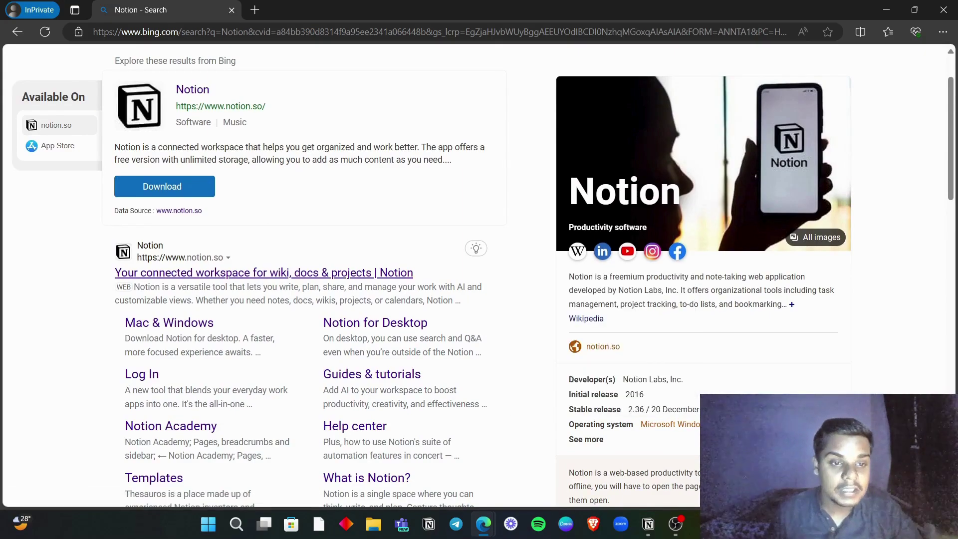
click(263, 272)
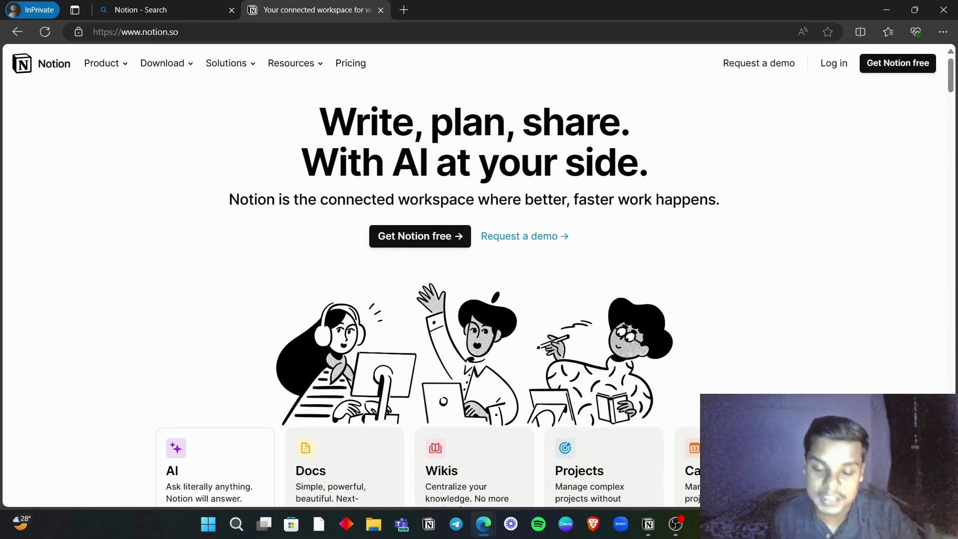
scroll(322, 386, down, 3)
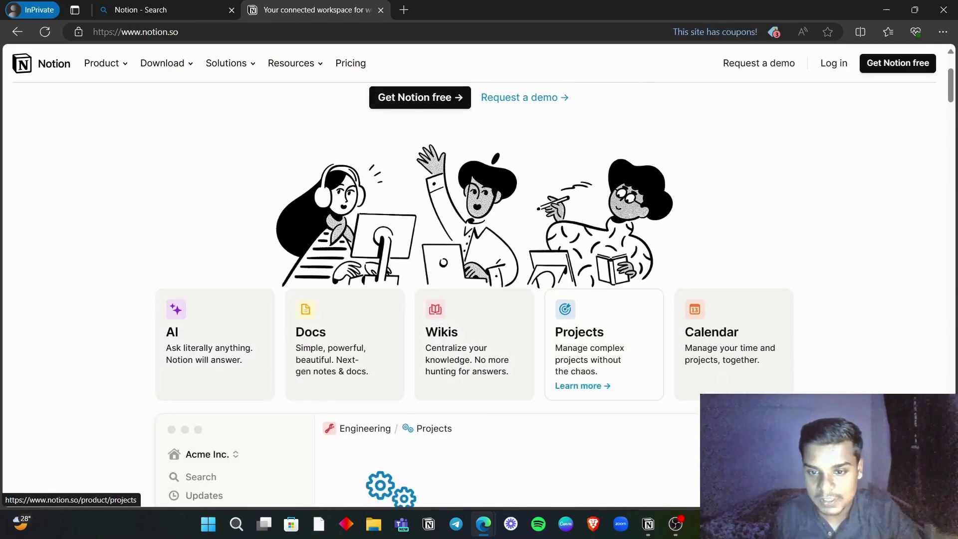
scroll(734, 349, down, 5)
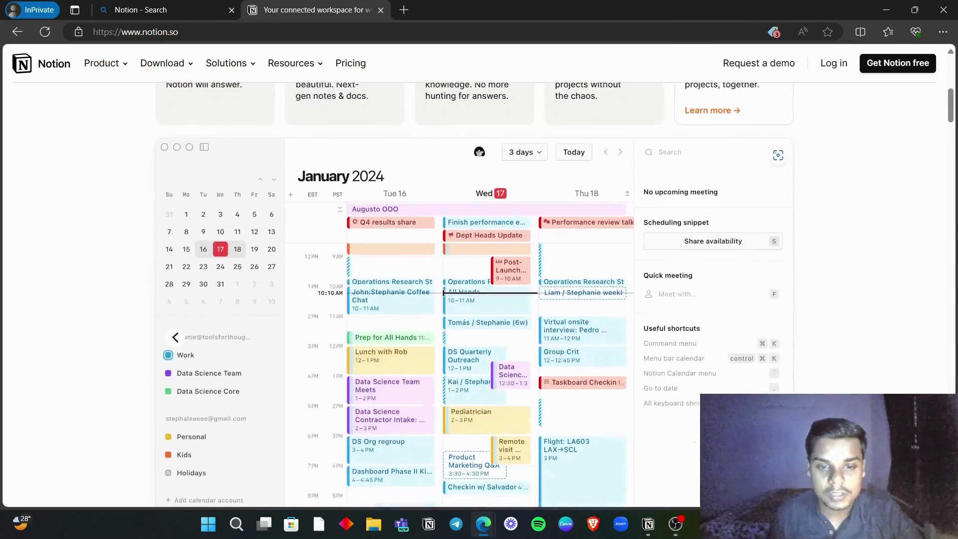
scroll(694, 442, down, 4)
scroll(695, 442, up, 3)
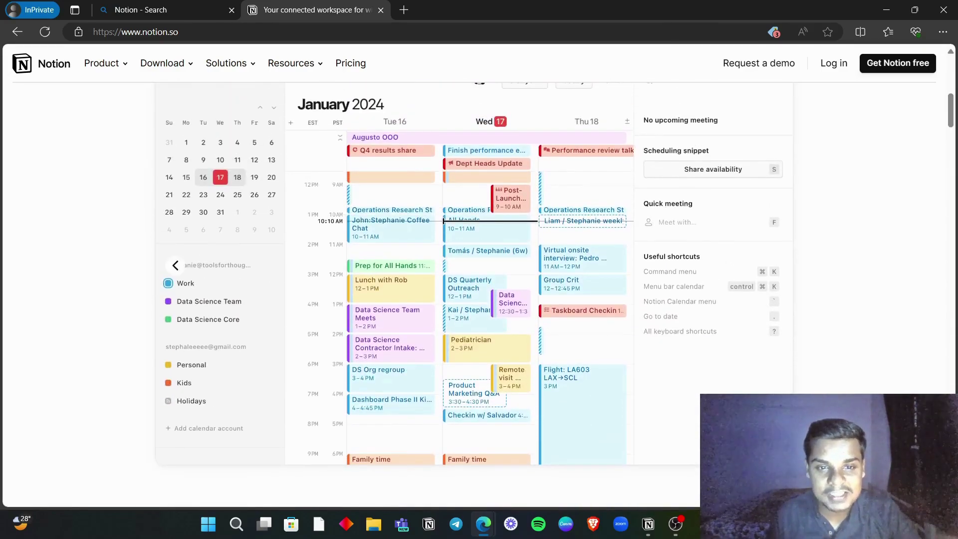
scroll(469, 274, down, 6)
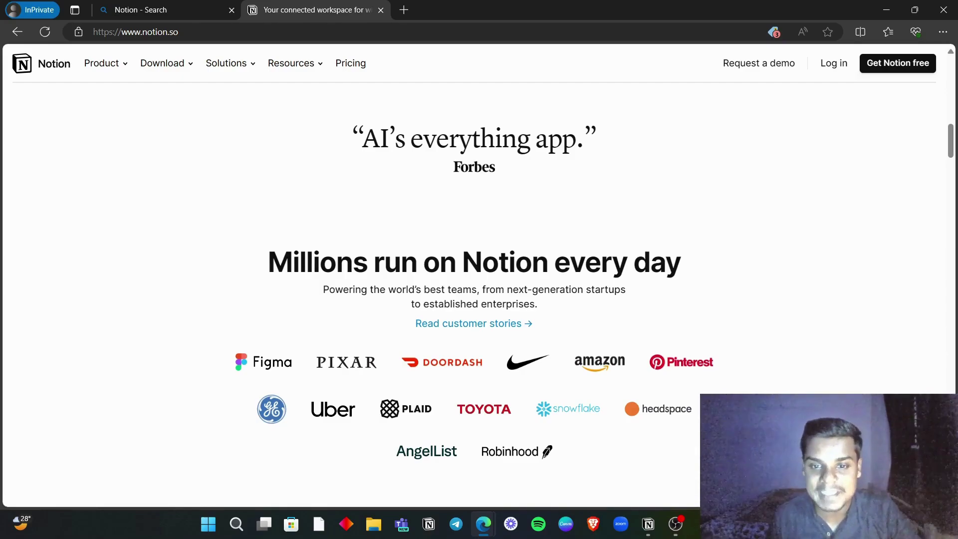
scroll(475, 274, down, 1)
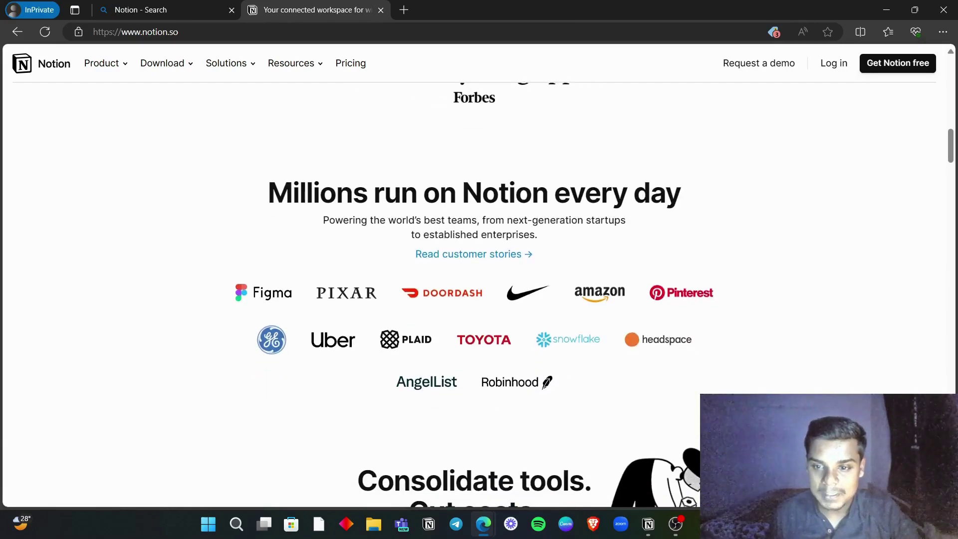
scroll(474, 295, down, 4)
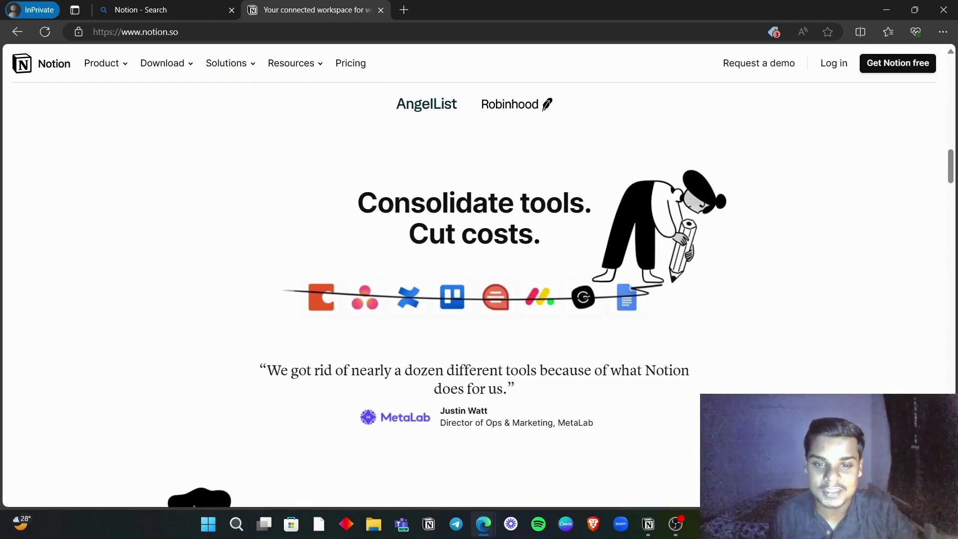
scroll(474, 294, down, 1)
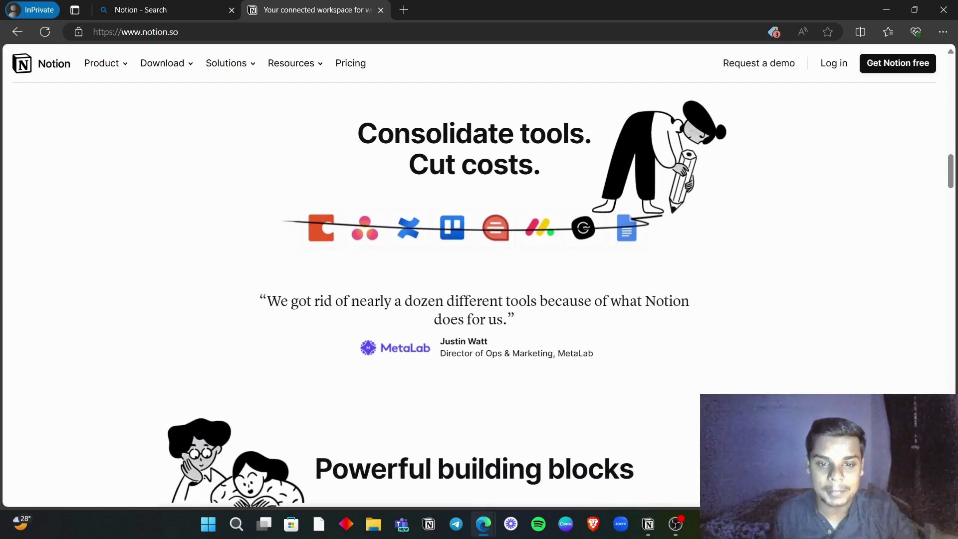
scroll(474, 295, down, 1)
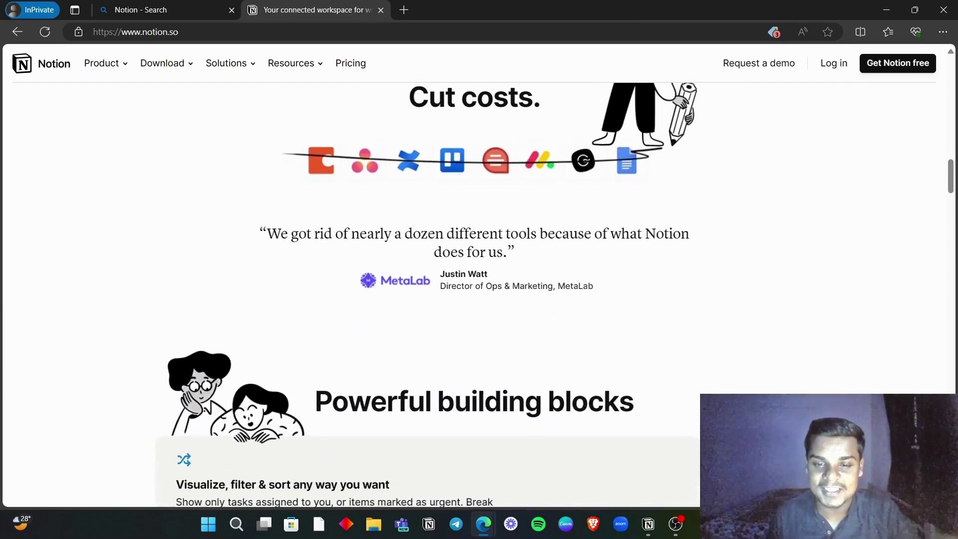
scroll(474, 294, down, 5)
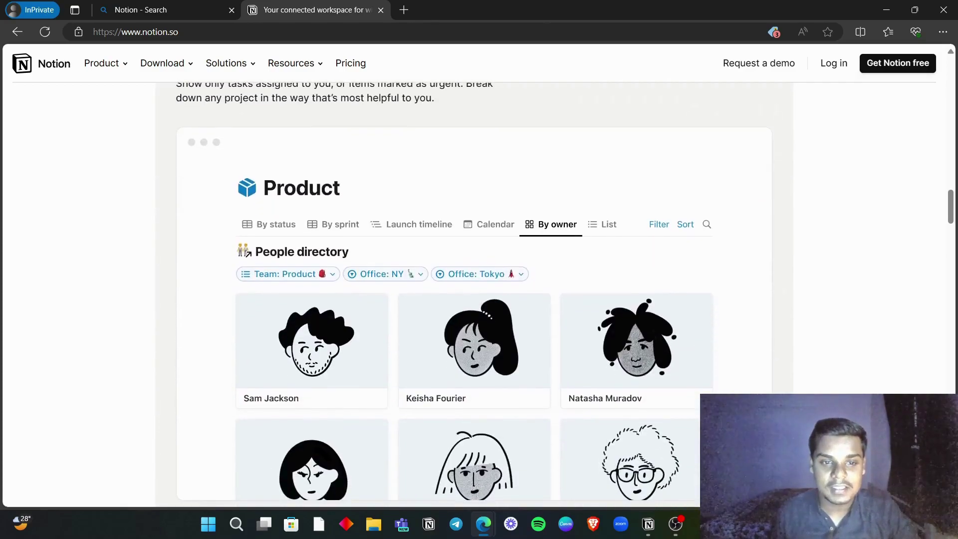
scroll(474, 294, down, 7)
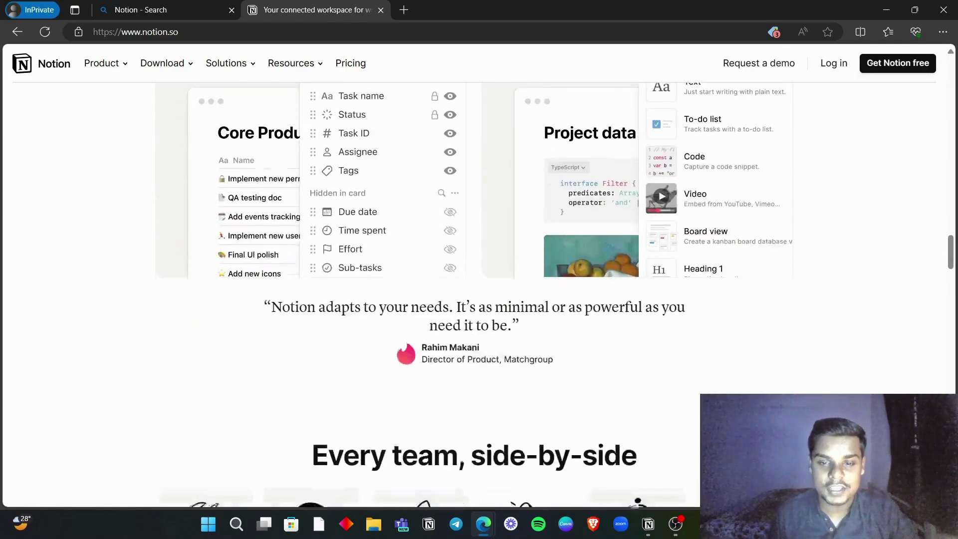
scroll(474, 294, up, 20)
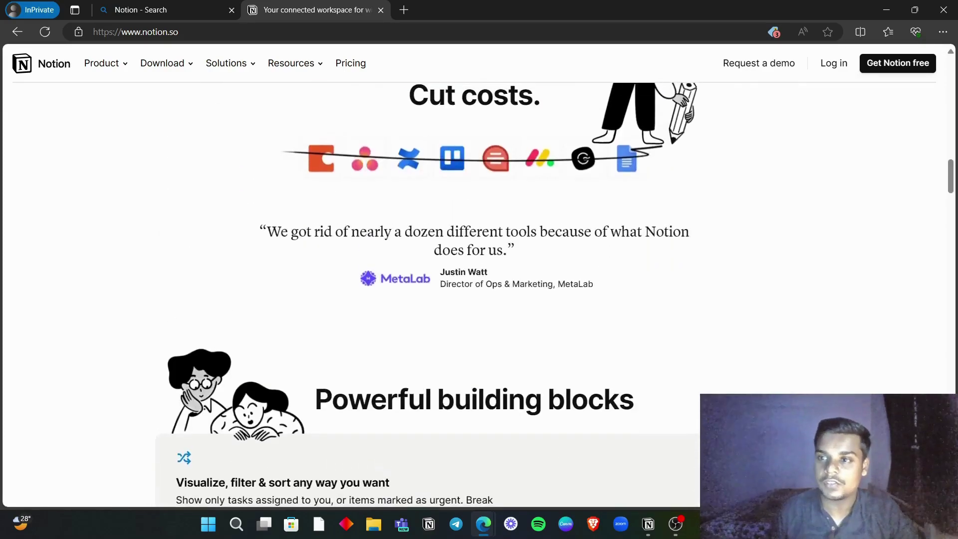
View the sign-up page for the free version of Notion and close the website.
scroll(898, 63, up, 8)
click(898, 63)
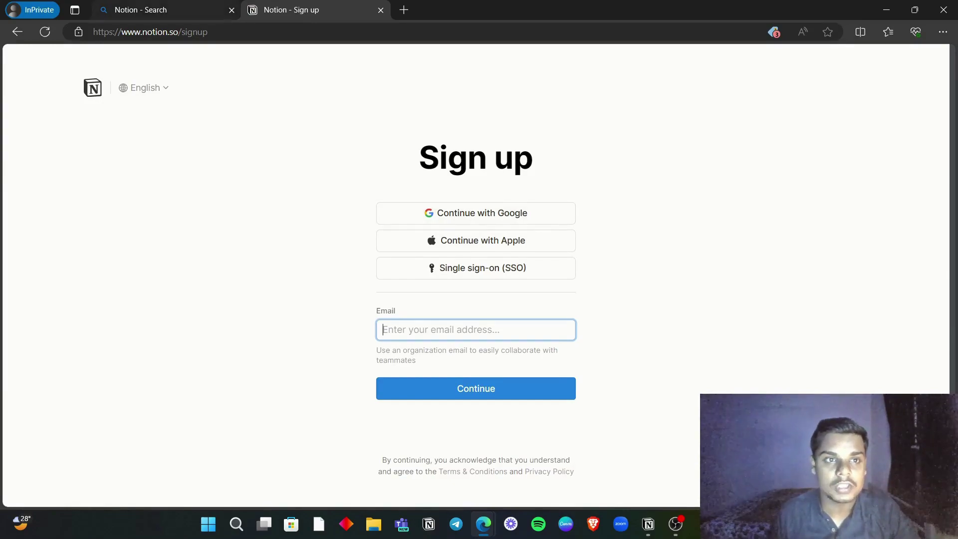
click(381, 10)
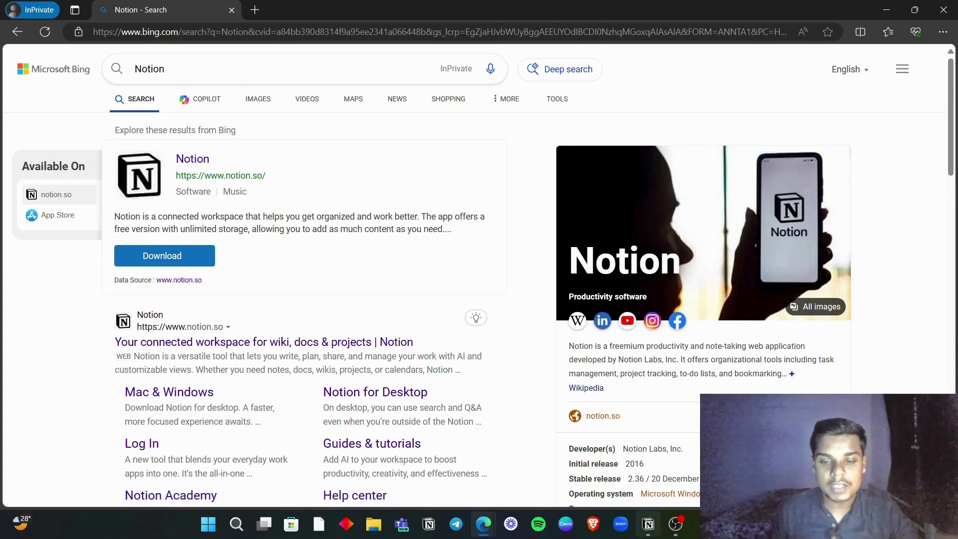
Switch to the Notion desktop app showing Teamspace Home and maximize its window.
mouse_move(649, 525)
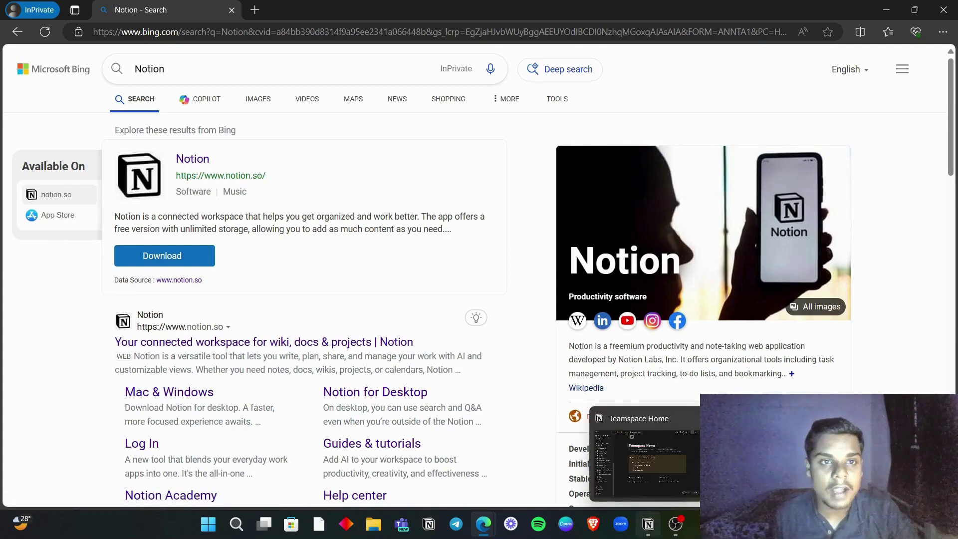
click(648, 524)
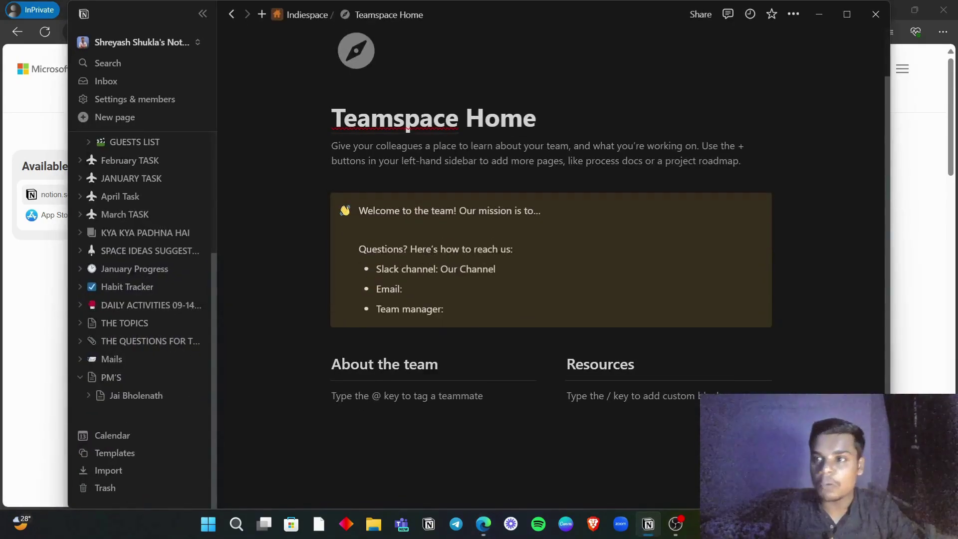
click(847, 14)
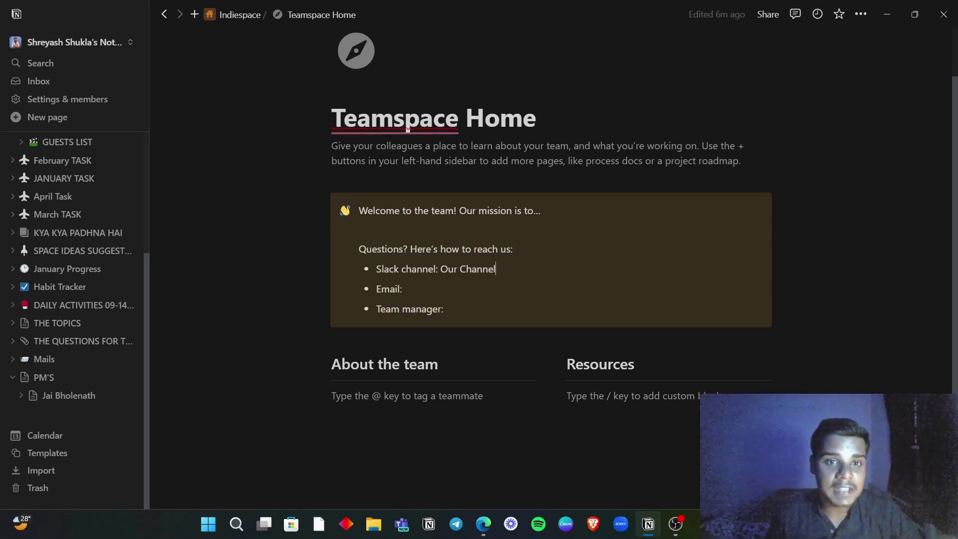
Add a cover to the Teamspace Home page, using the launch tower photo from an Unsplash search for "rocket".
click(360, 89)
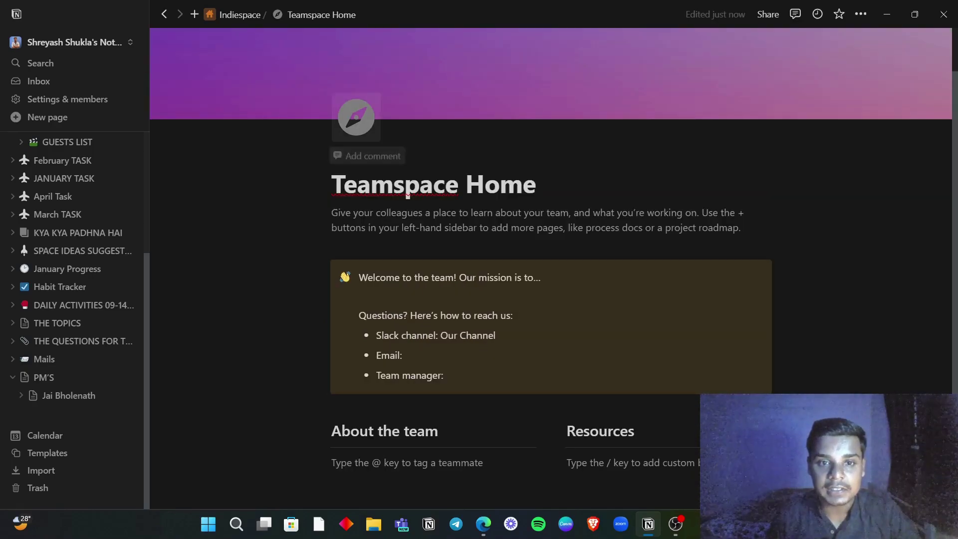
scroll(554, 275, up, 1)
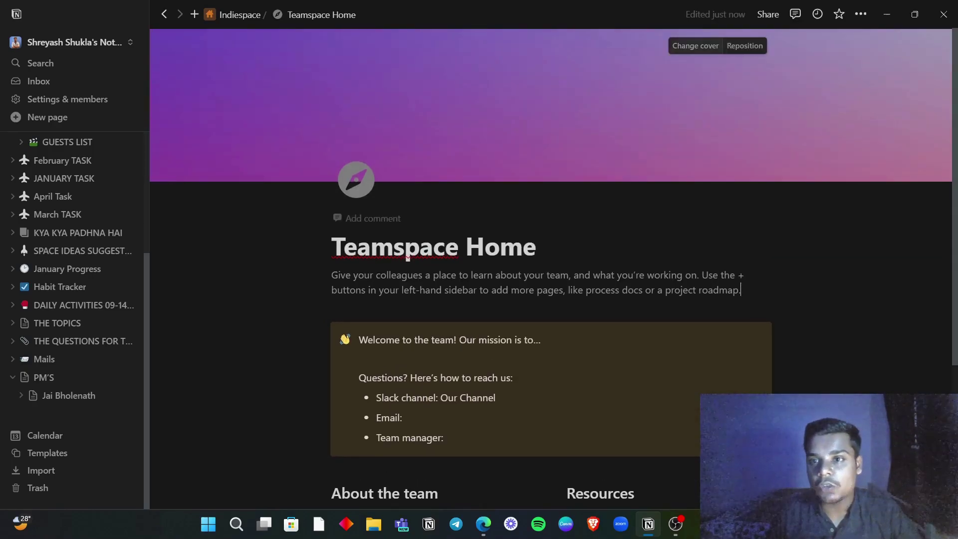
click(696, 45)
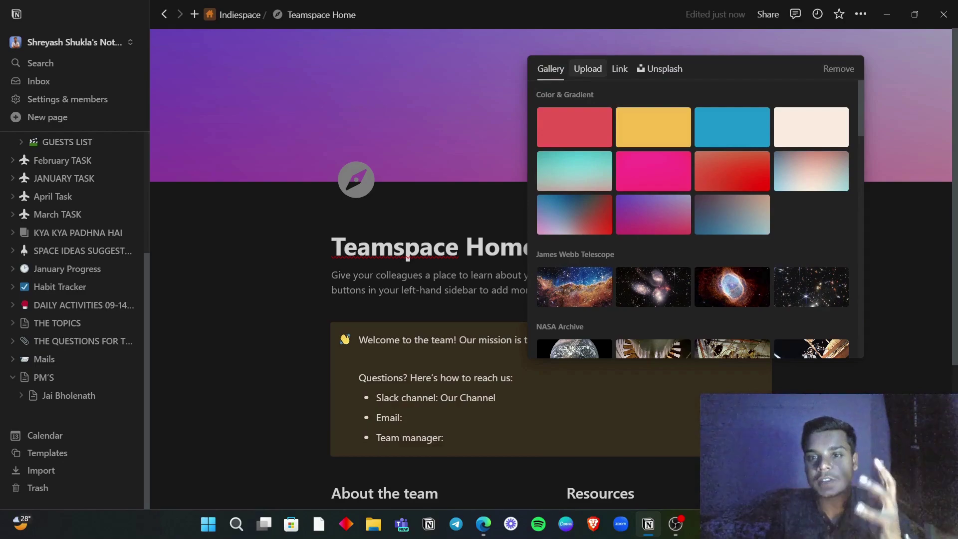
click(588, 68)
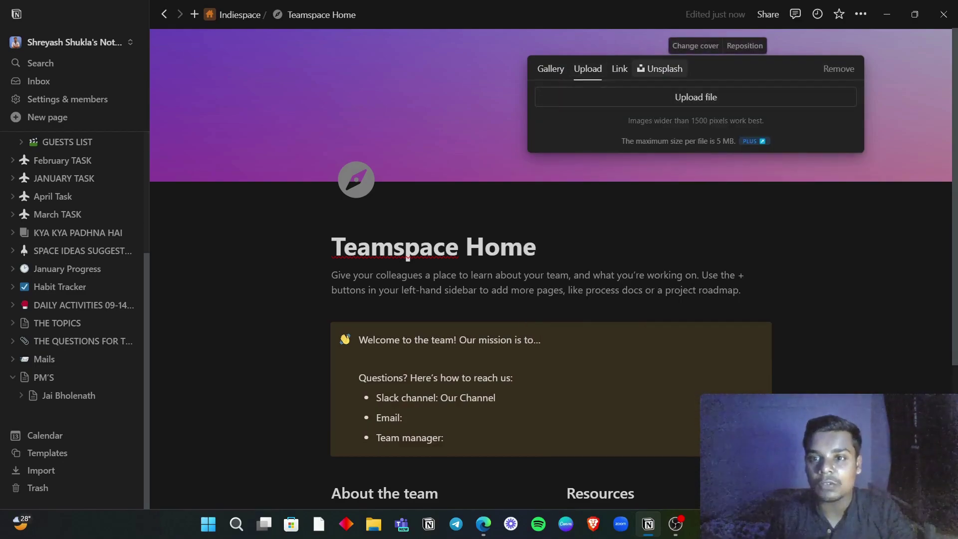
click(660, 69)
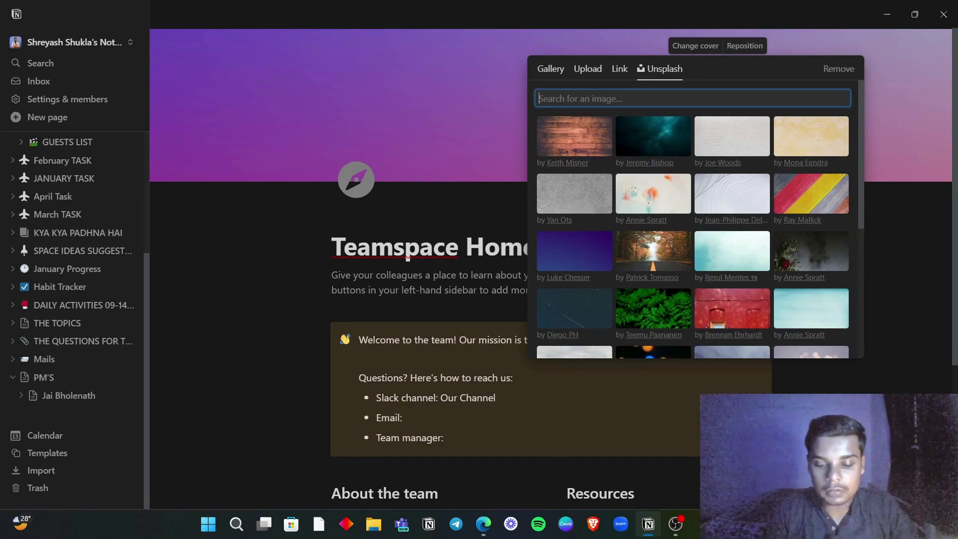
text(rocket)
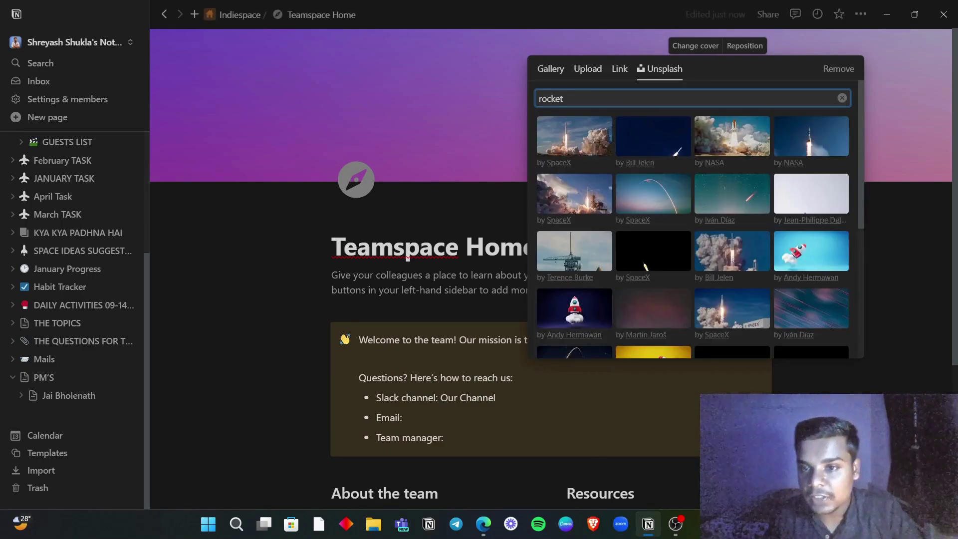
click(574, 251)
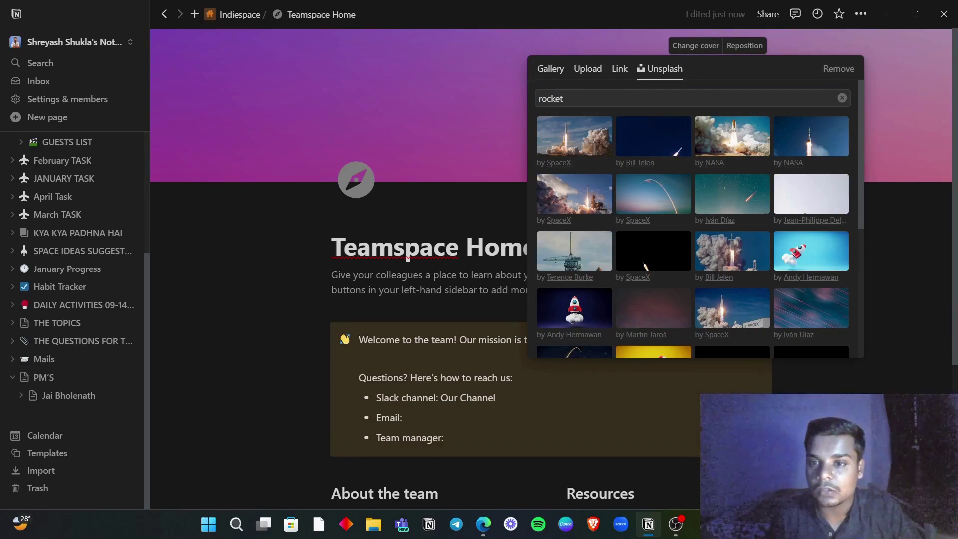
key(Escape)
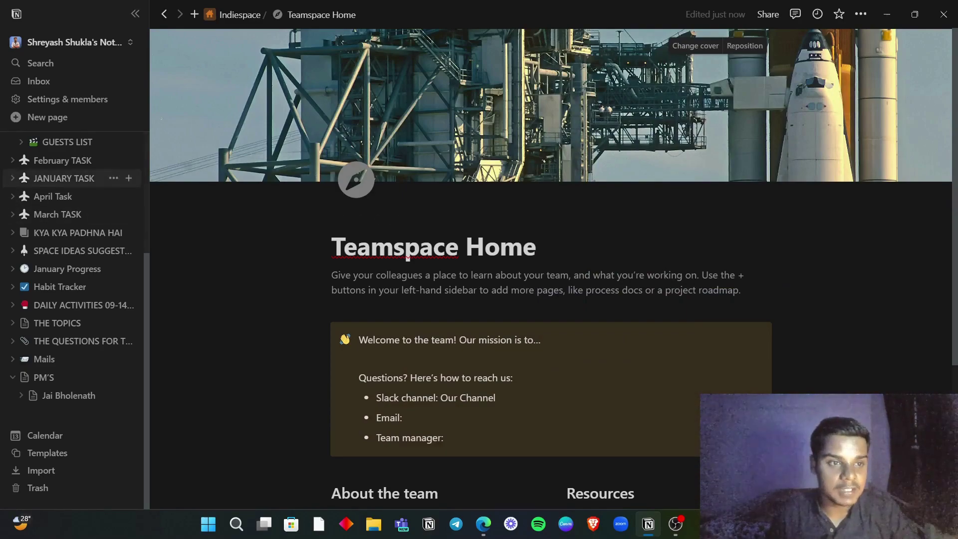
Open the private Habit Tracker & Bullet Journal page and examine its index, daily habit logs, 100-day goals and reading calendar.
scroll(75, 319, up, 4)
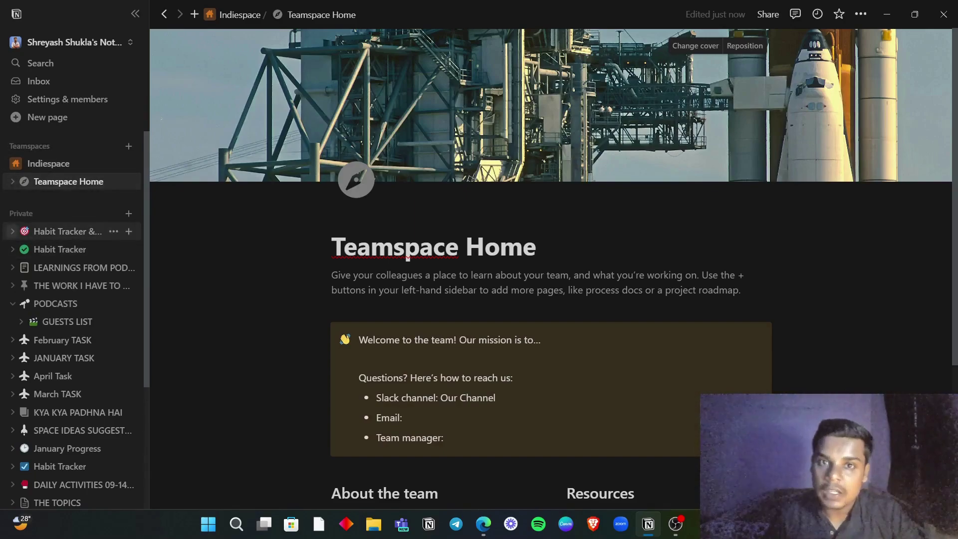
click(70, 231)
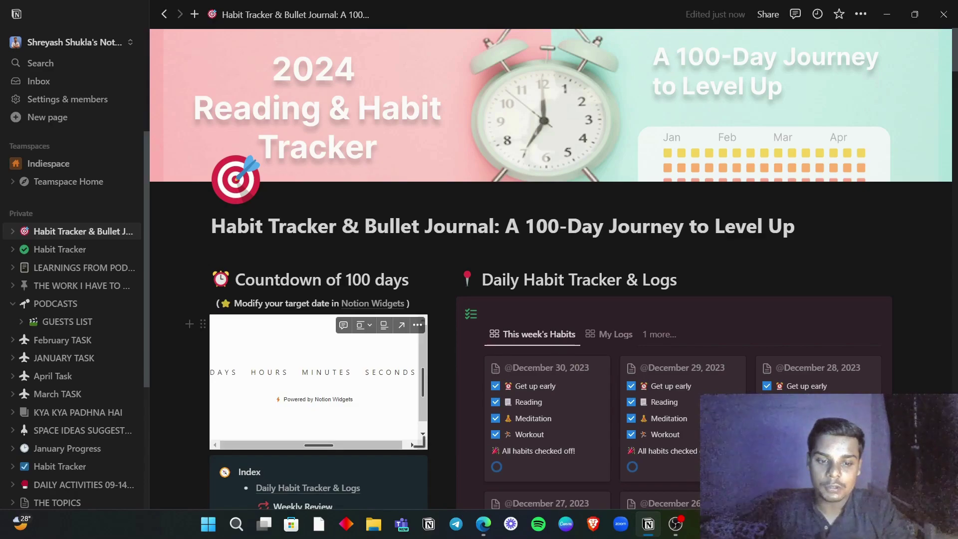
scroll(319, 349, down, 4)
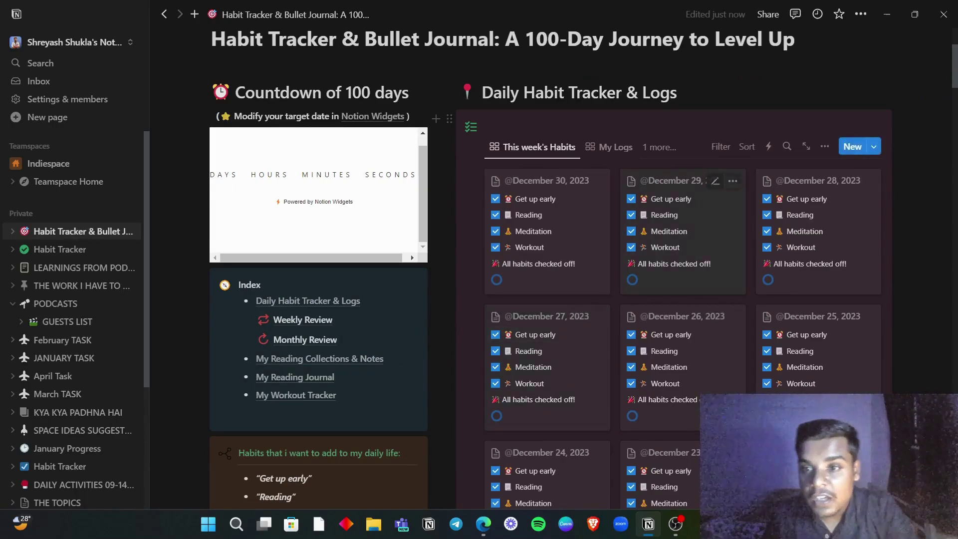
scroll(549, 424, down, 2)
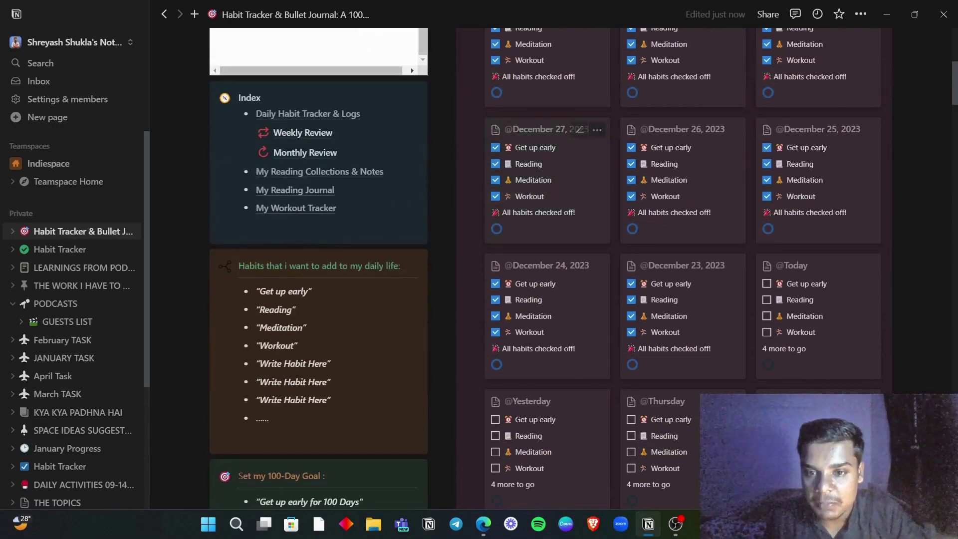
scroll(549, 424, up, 2)
scroll(549, 424, down, 2)
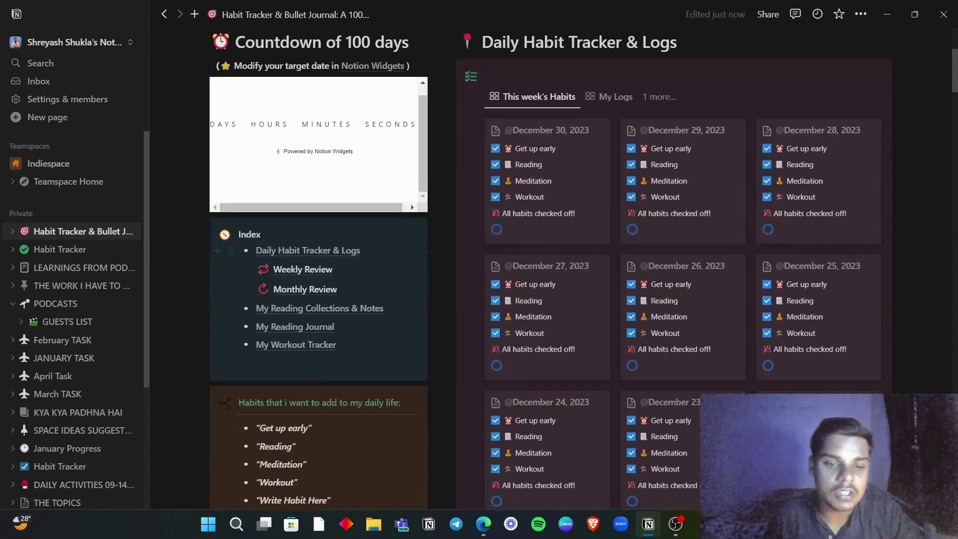
scroll(217, 380, down, 2)
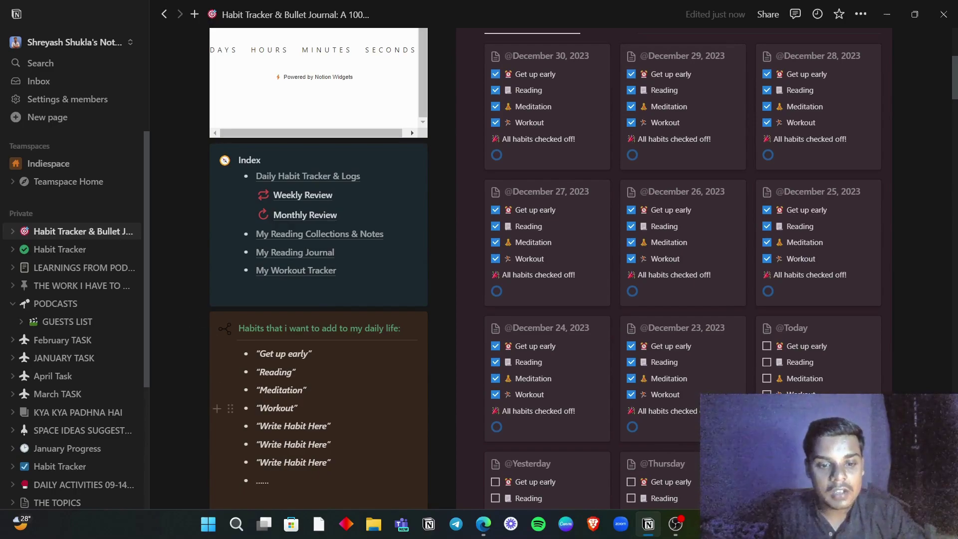
scroll(250, 408, down, 5)
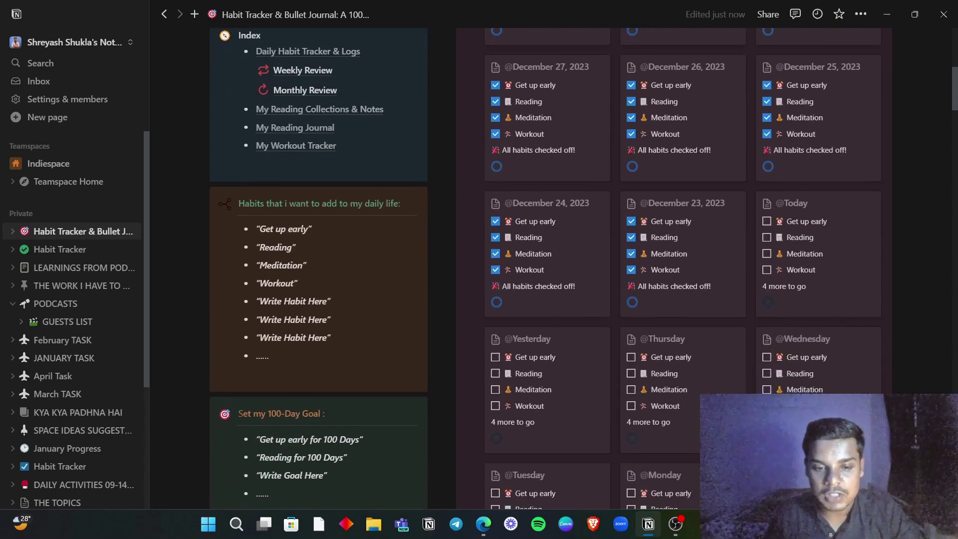
scroll(320, 300, down, 3)
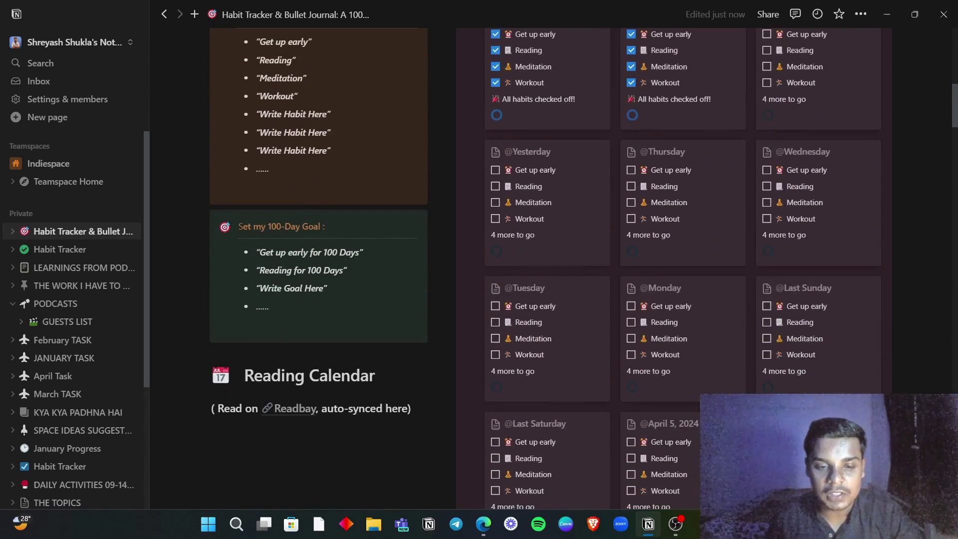
scroll(564, 444, down, 2)
scroll(674, 340, up, 6)
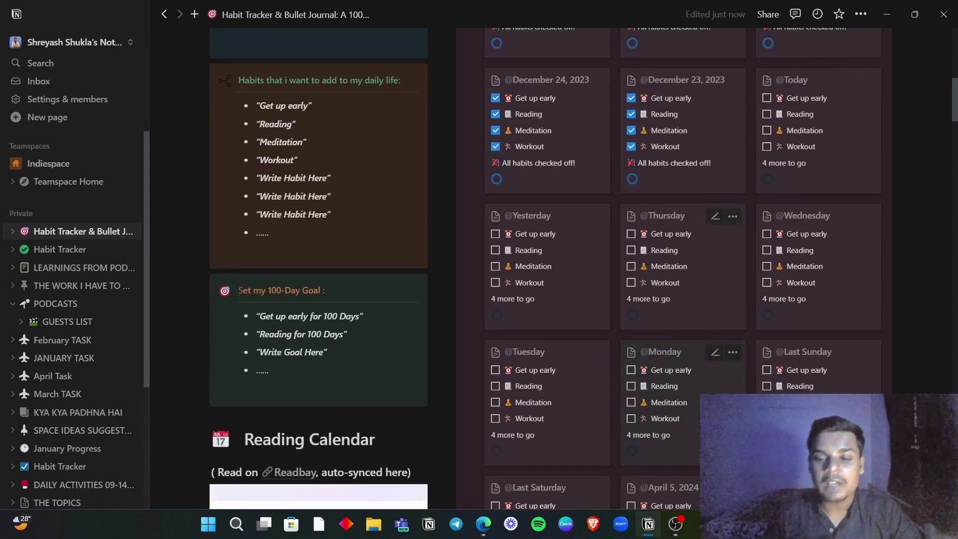
Open the private Habit Tracker page with the HABITS cover and look over its habit buttons, calendar widget and monthly tracker.
scroll(674, 300, up, 6)
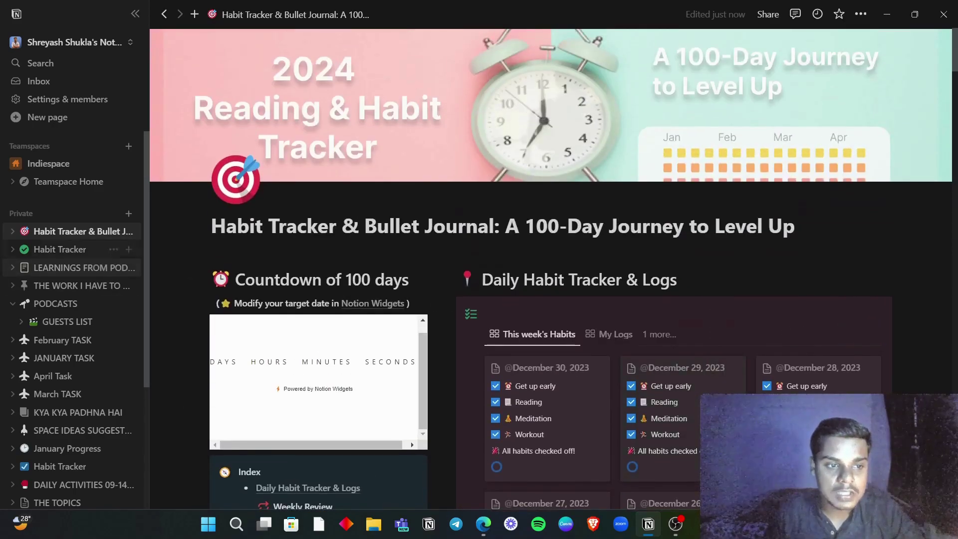
click(60, 249)
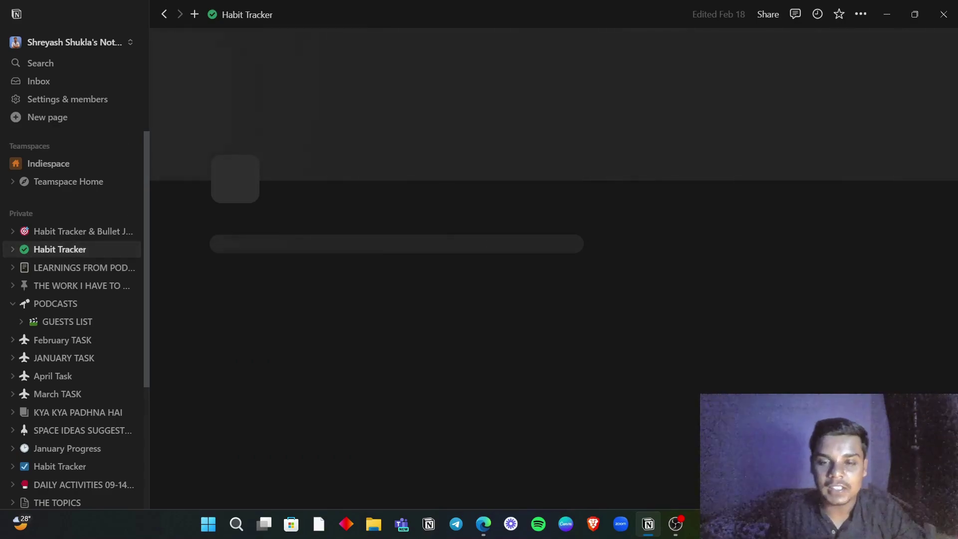
scroll(506, 205, up, 3)
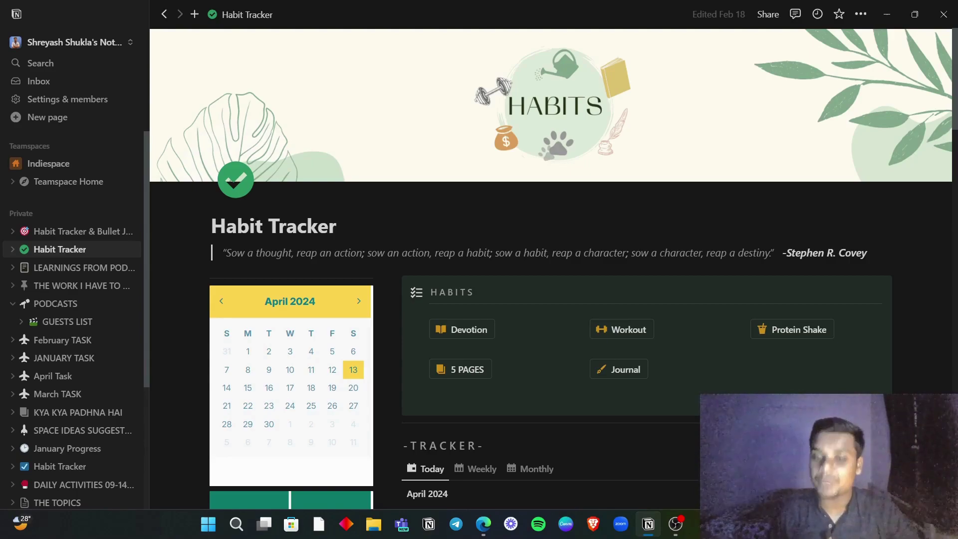
scroll(554, 268, down, 6)
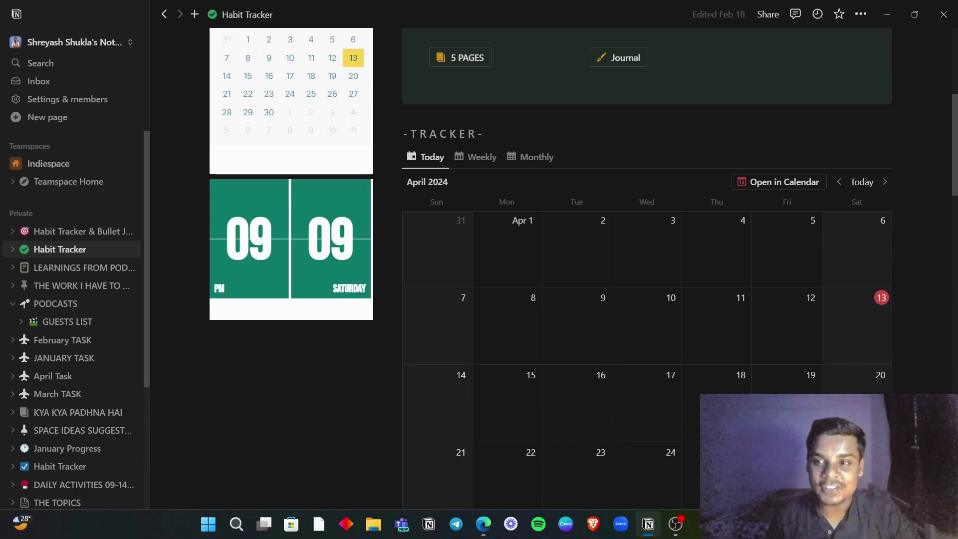
scroll(499, 329, up, 6)
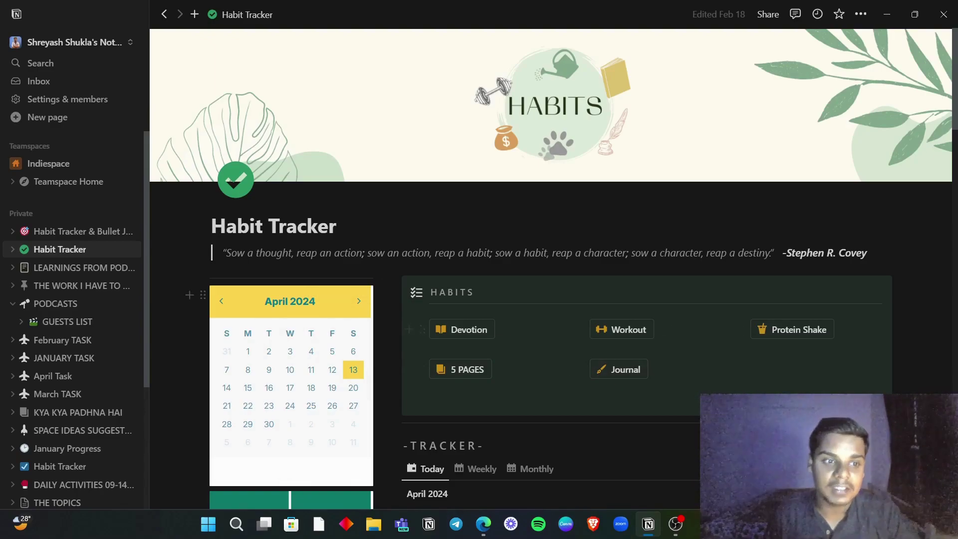
Open the LEARNINGS FROM PODCASTS page and read through its list of learnings grouped by podcast guest.
click(67, 268)
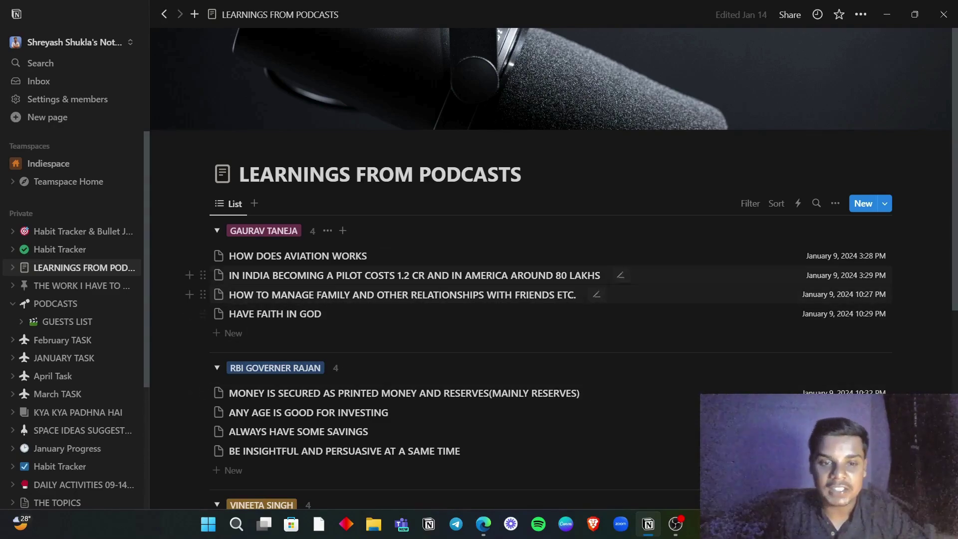
scroll(350, 309, down, 1)
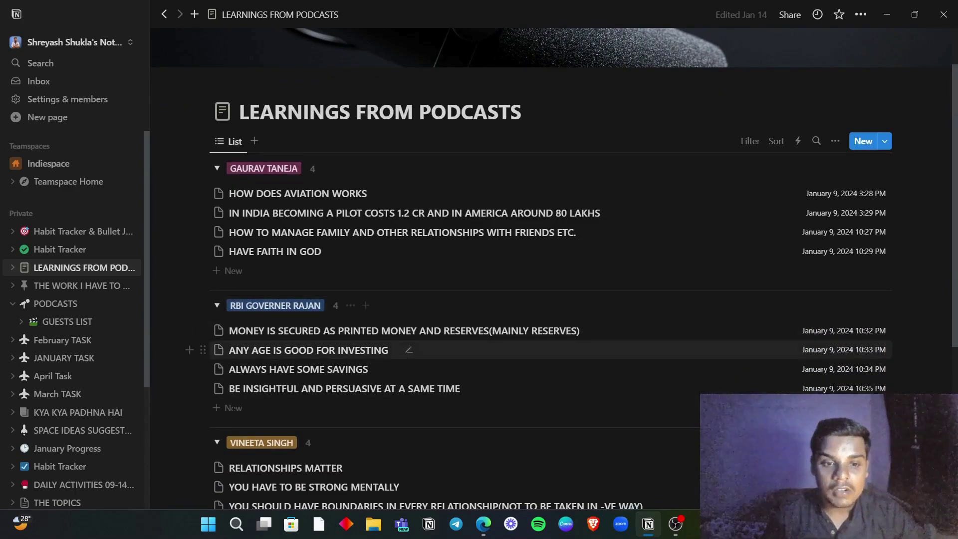
scroll(349, 349, down, 1)
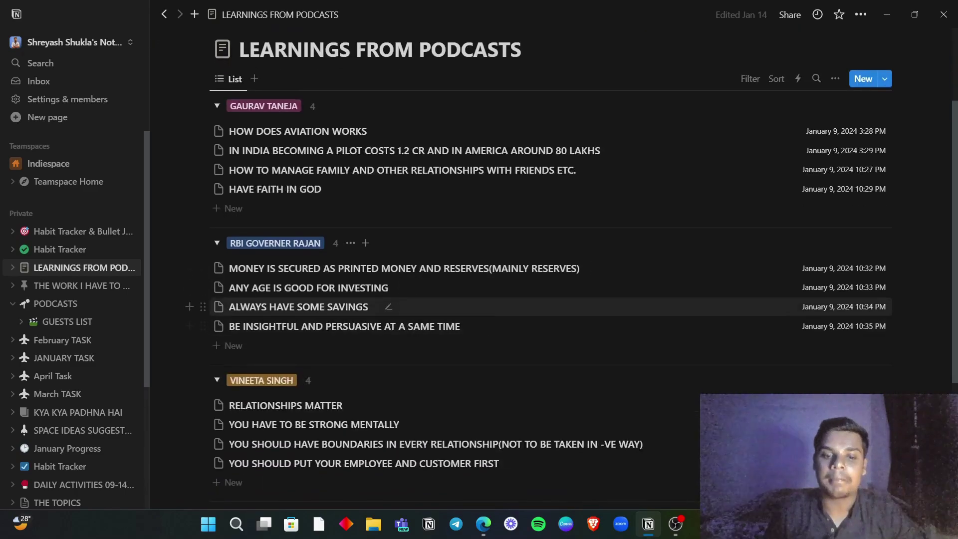
scroll(349, 349, up, 1)
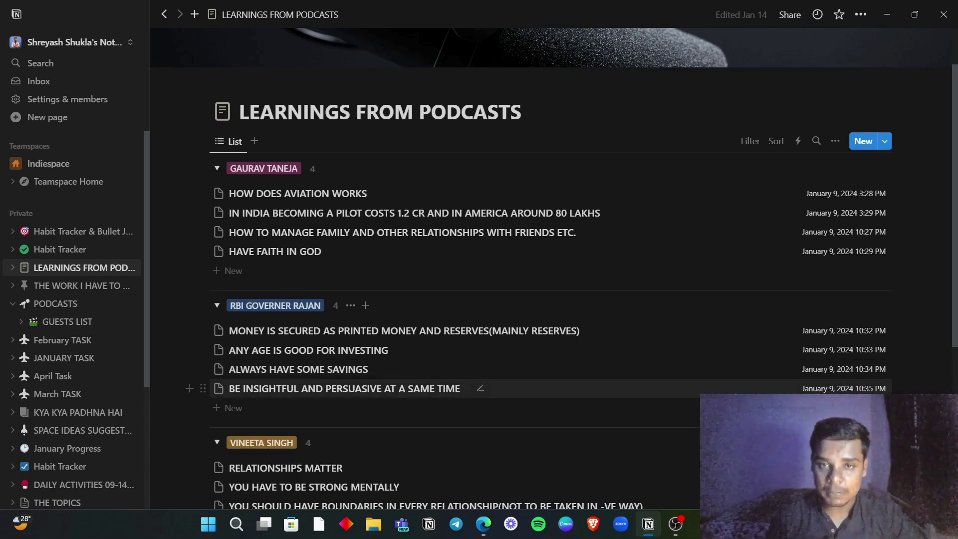
scroll(349, 397, down, 1)
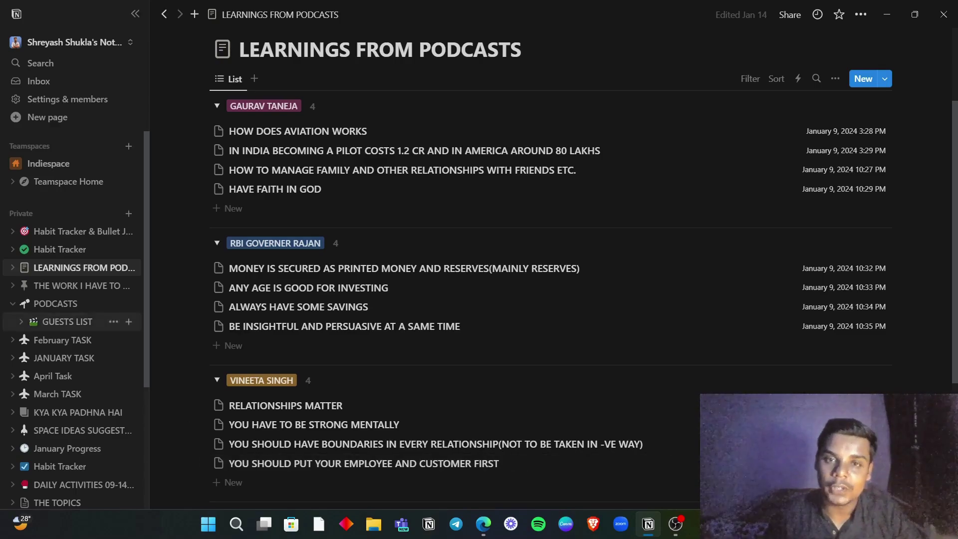
Open the page of work to do with links and materials, and view its podcast topics and ghost mails sections.
click(65, 286)
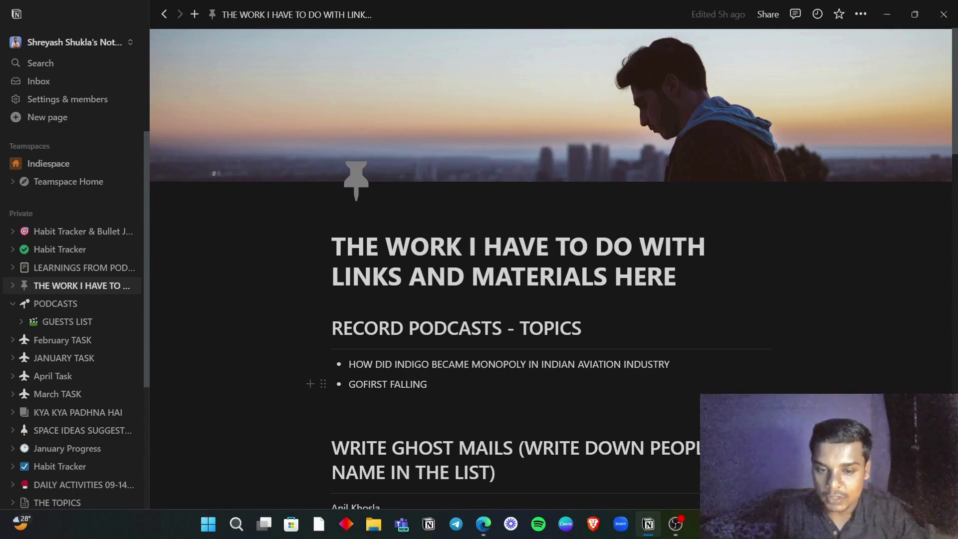
scroll(554, 270, down, 1)
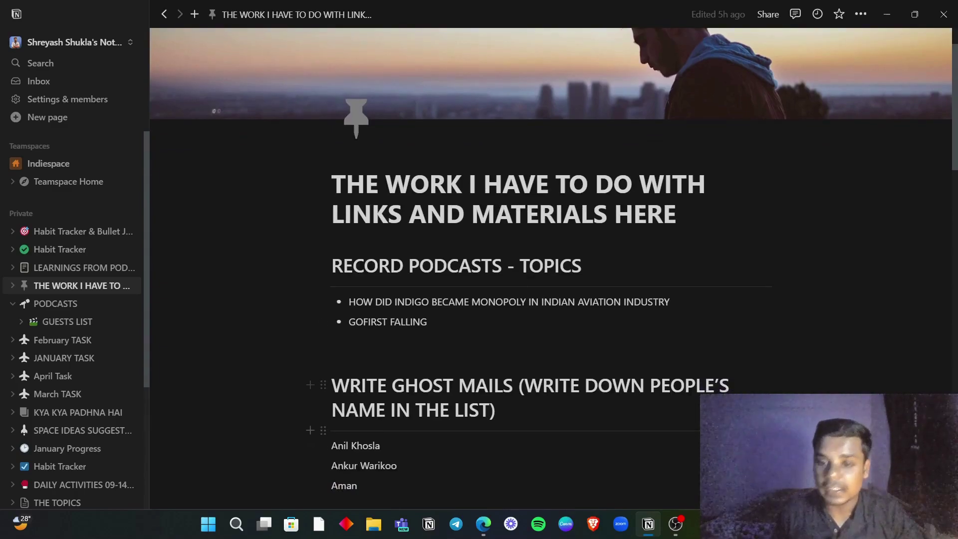
scroll(554, 270, up, 1)
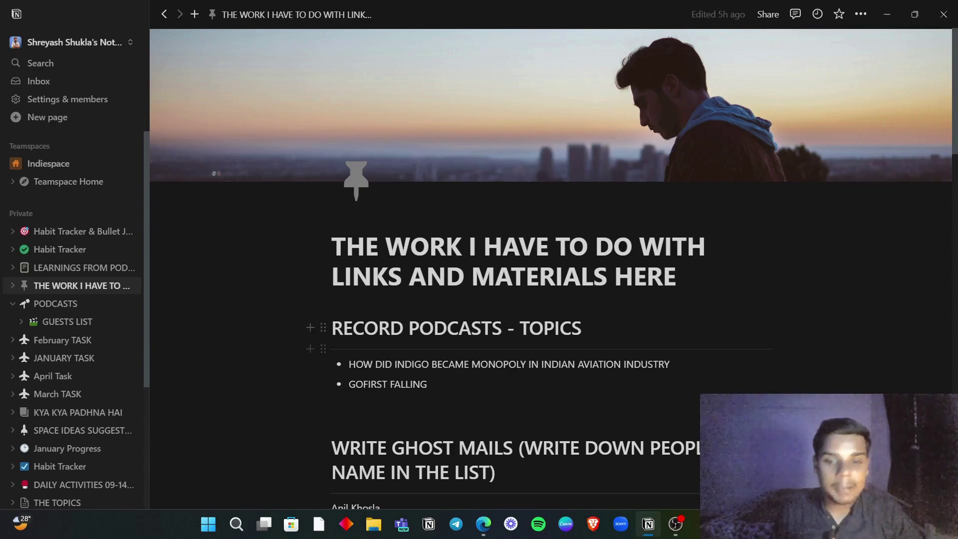
Open the PODCASTS page and check off THINK SCHOOL under THE RANVEER SHOW, reviewing both podcast checklists.
click(67, 321)
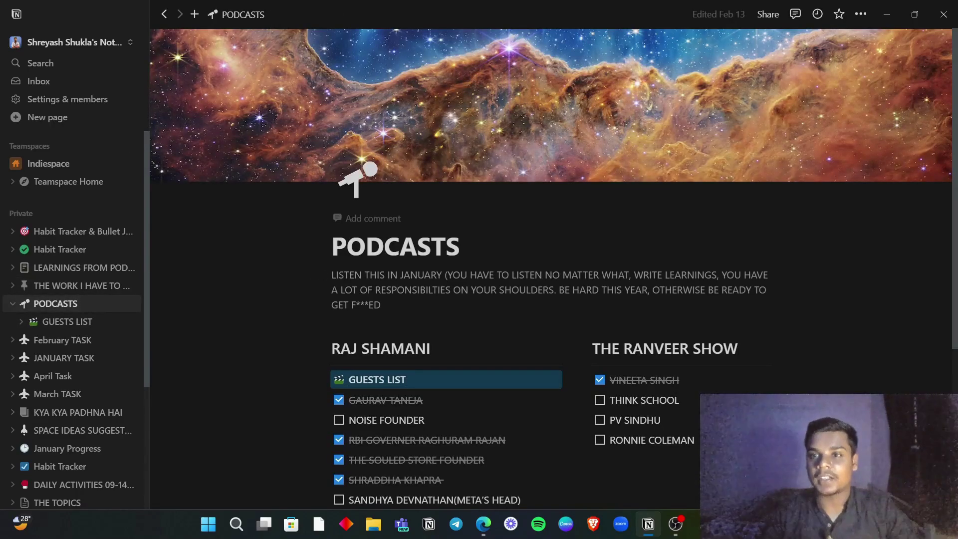
scroll(549, 215, down, 2)
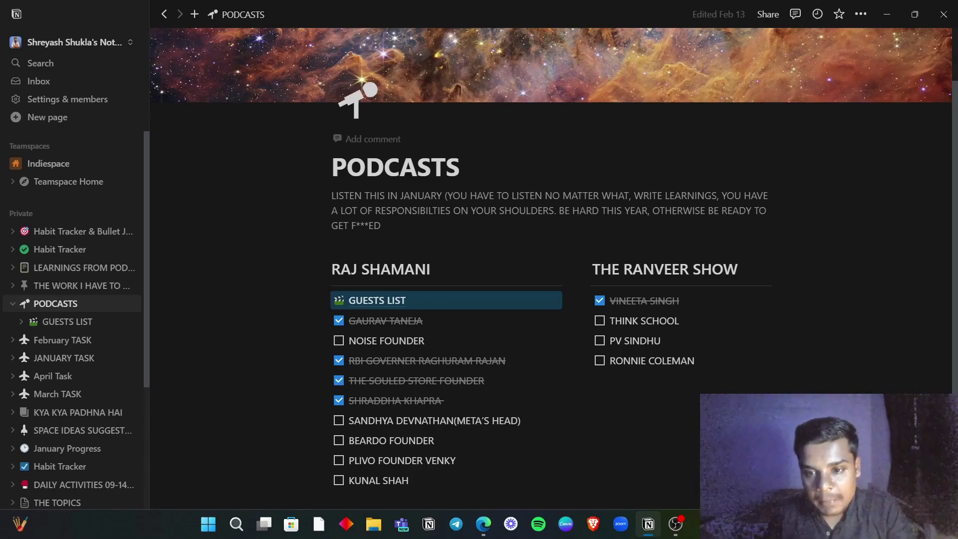
click(599, 320)
scroll(450, 209, up, 1)
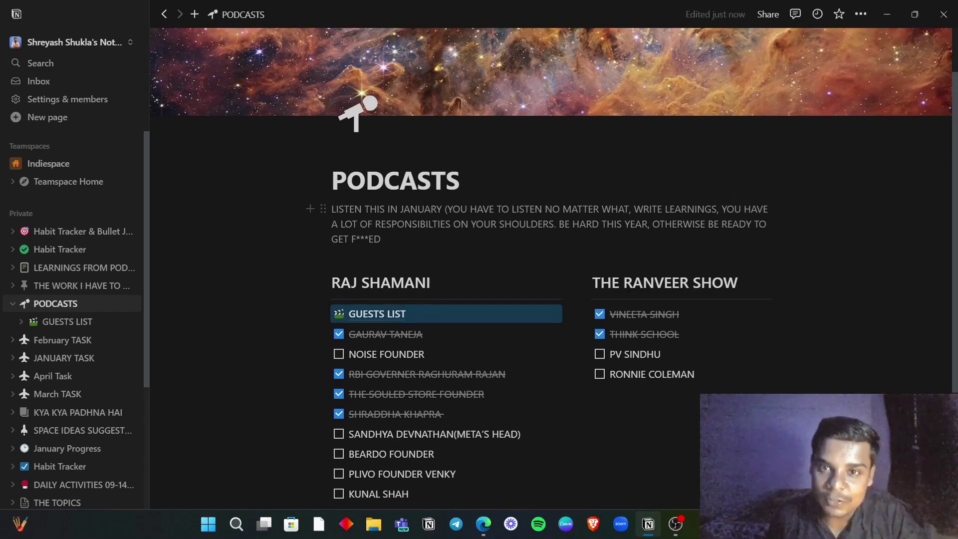
scroll(549, 270, up, 1)
scroll(349, 379, down, 2)
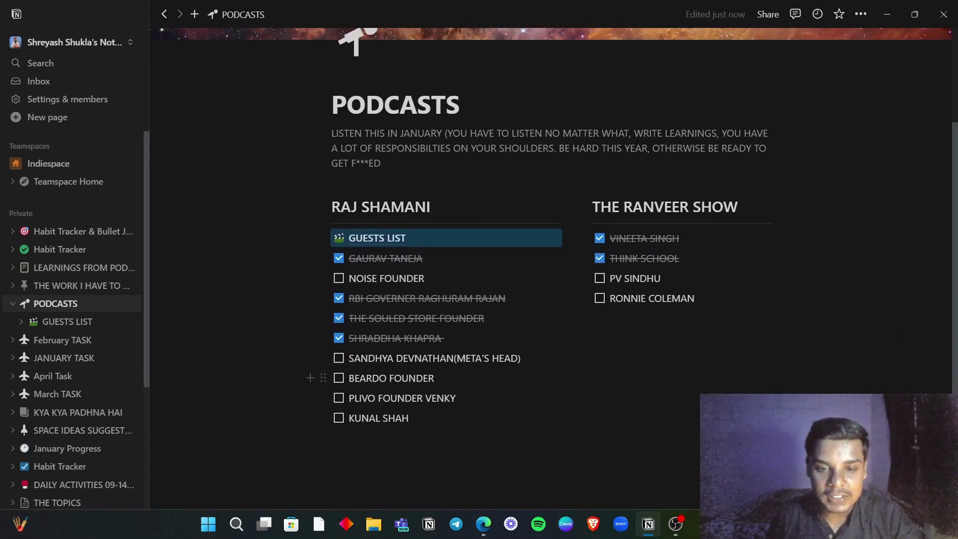
scroll(450, 389, up, 2)
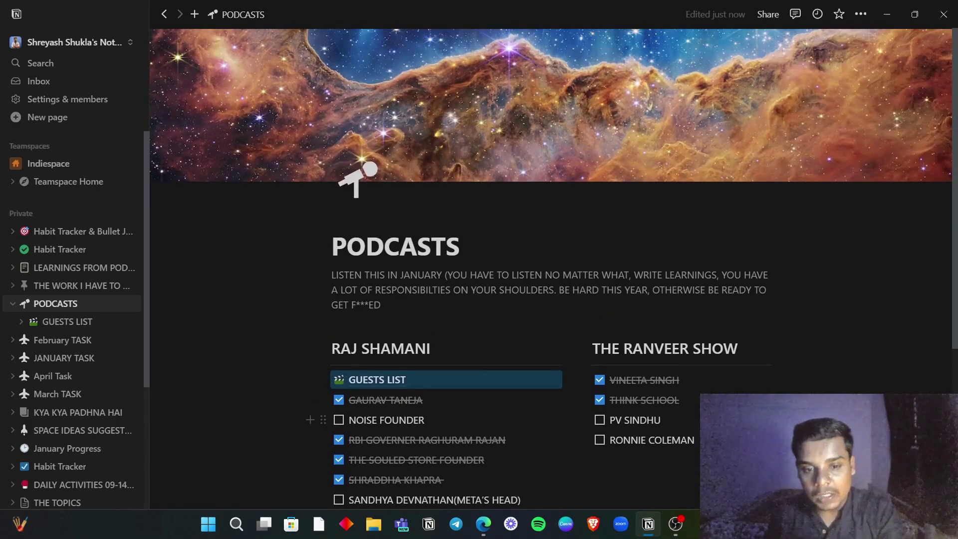
scroll(350, 406, down, 2)
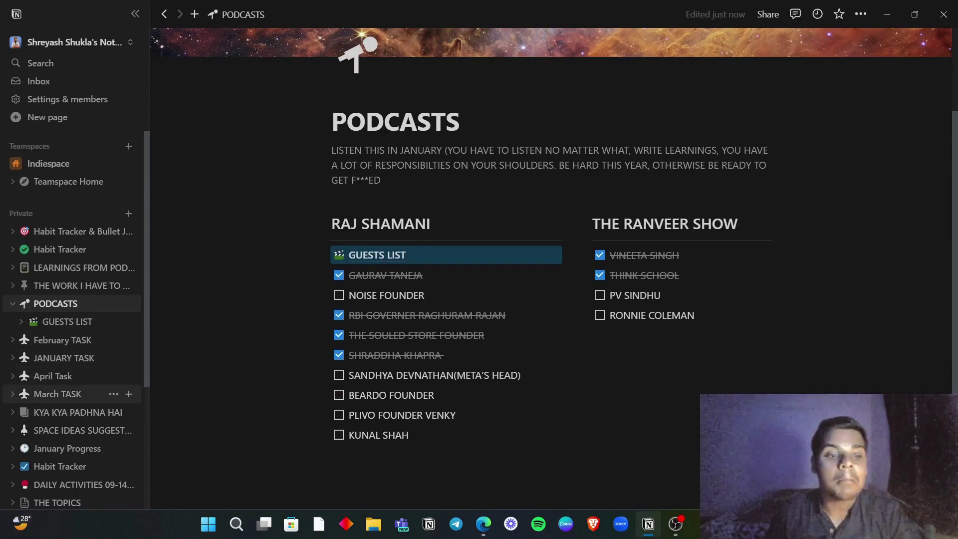
Examine the To Do cards on the JANUARY TASK board and view the KYA KYA PADHNA HAI reading list.
click(64, 357)
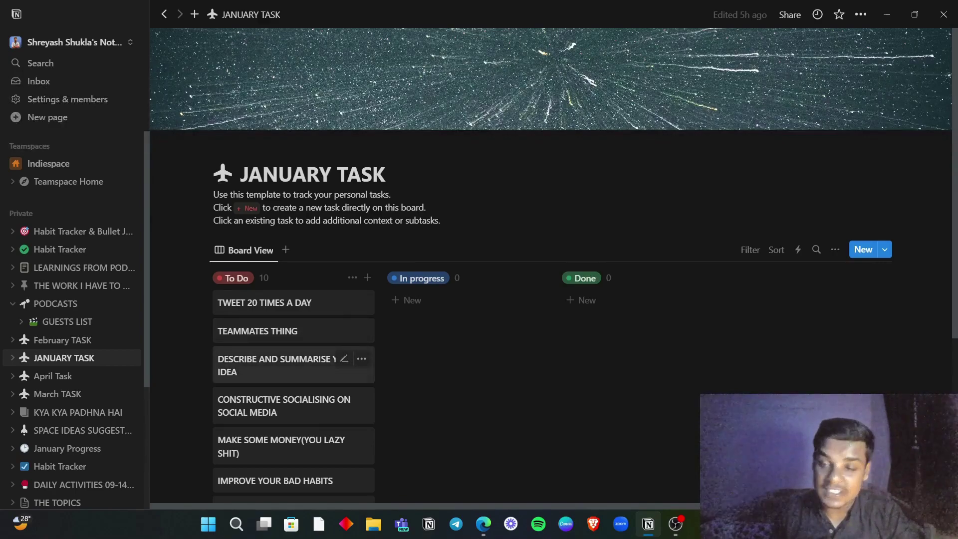
scroll(339, 439, down, 1)
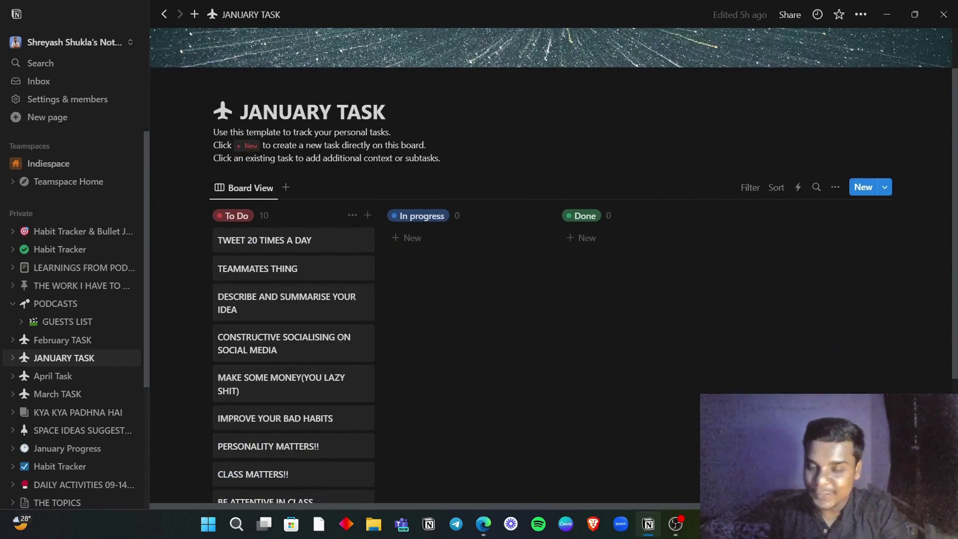
scroll(549, 265, down, 1)
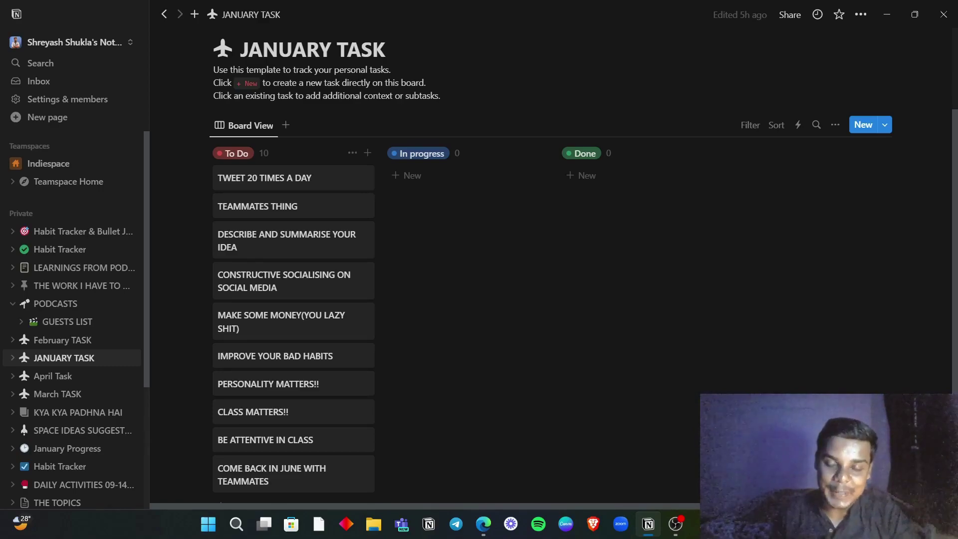
scroll(327, 376, down, 1)
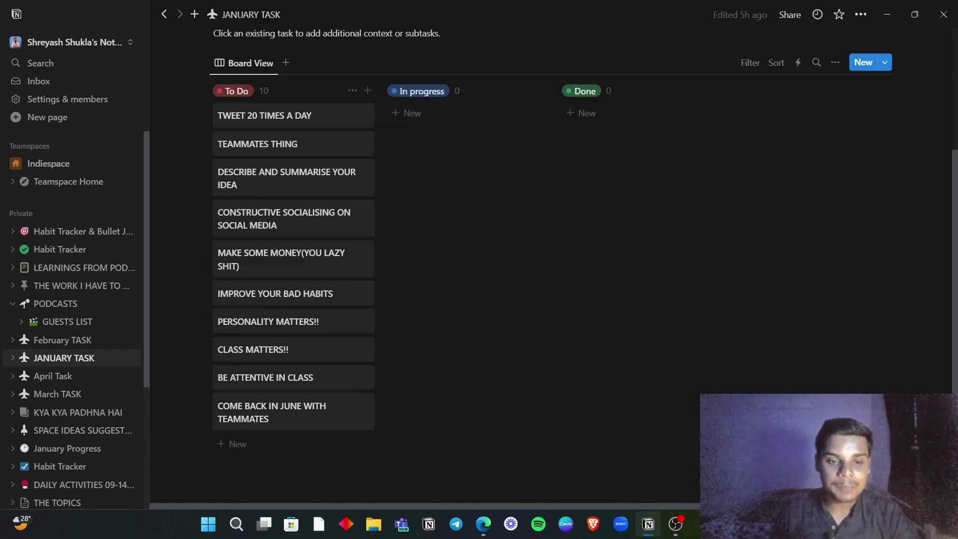
scroll(327, 377, up, 2)
scroll(327, 376, down, 1)
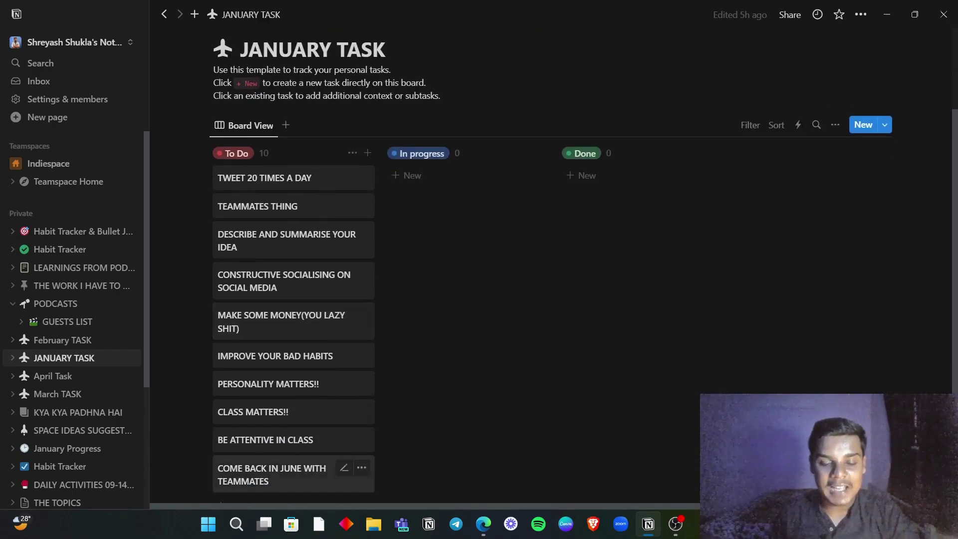
scroll(299, 469, up, 3)
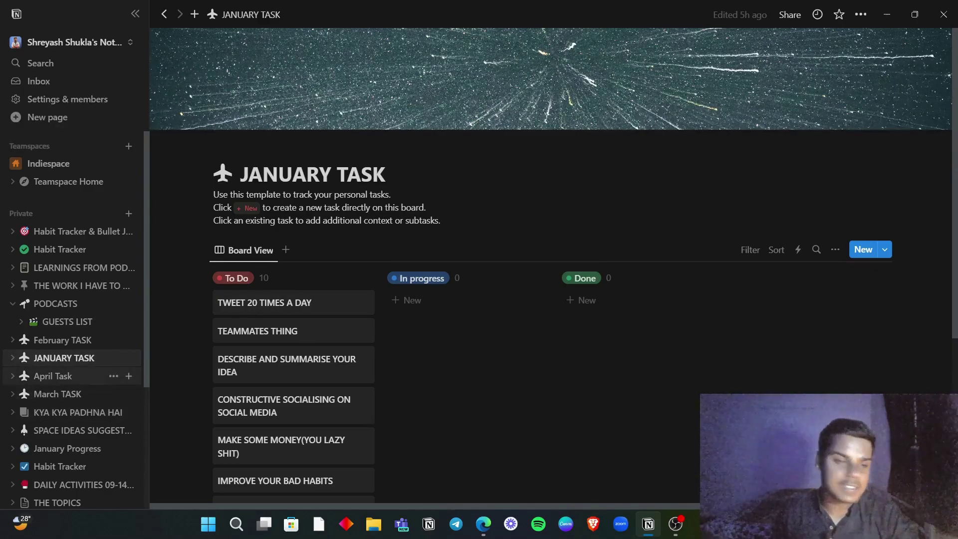
click(75, 412)
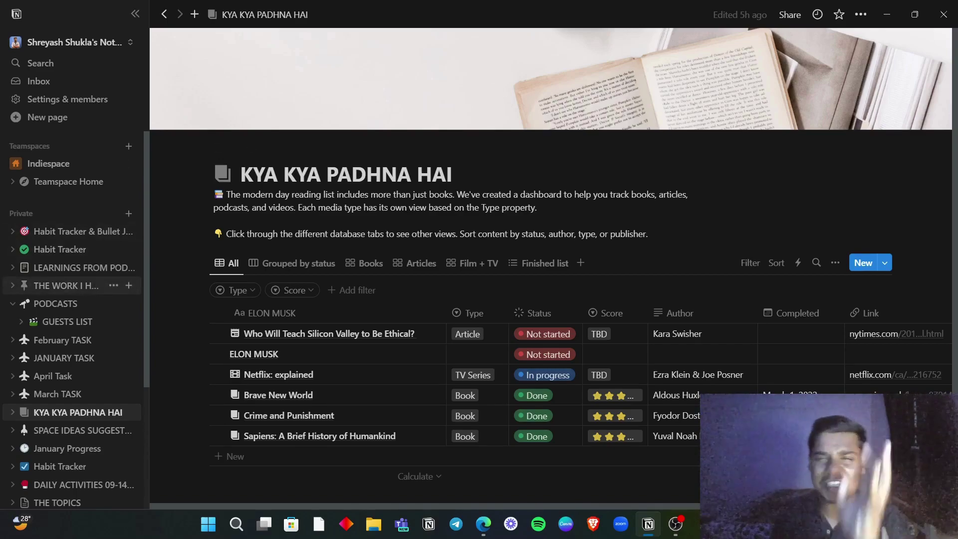
Open the SPACE IDEAS SUGGESTED BY ARTIFICIAL INTELLIGENCE page and read through its bulleted ideas.
scroll(75, 285, down, 2)
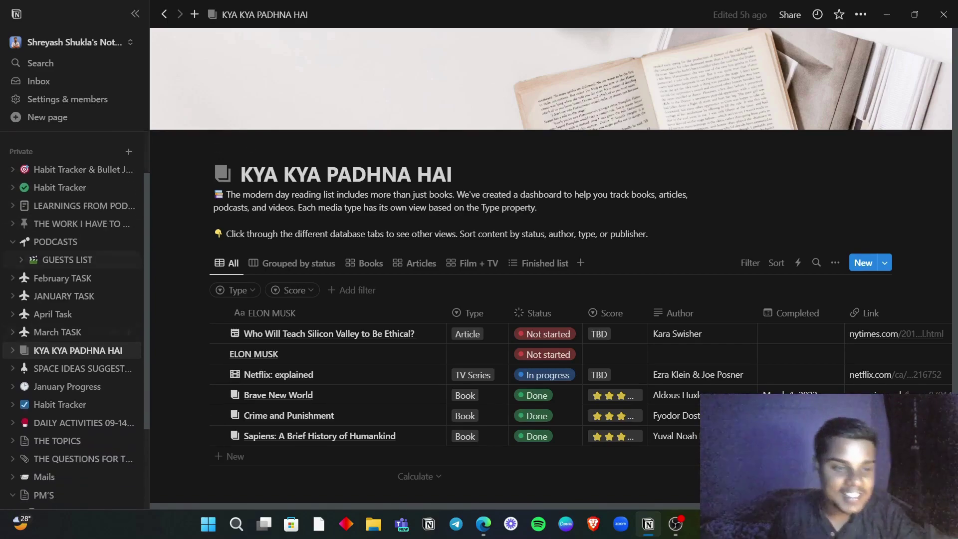
click(65, 367)
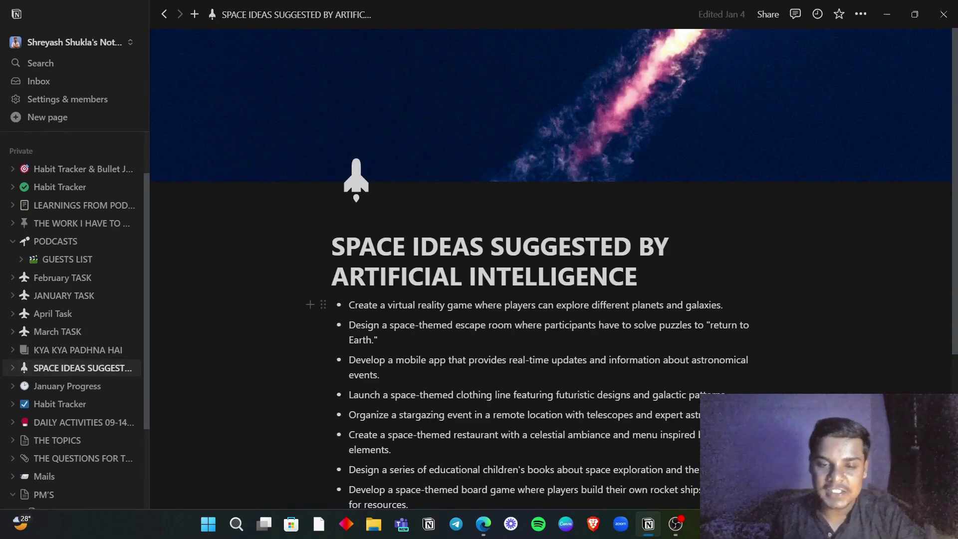
scroll(549, 299, down, 2)
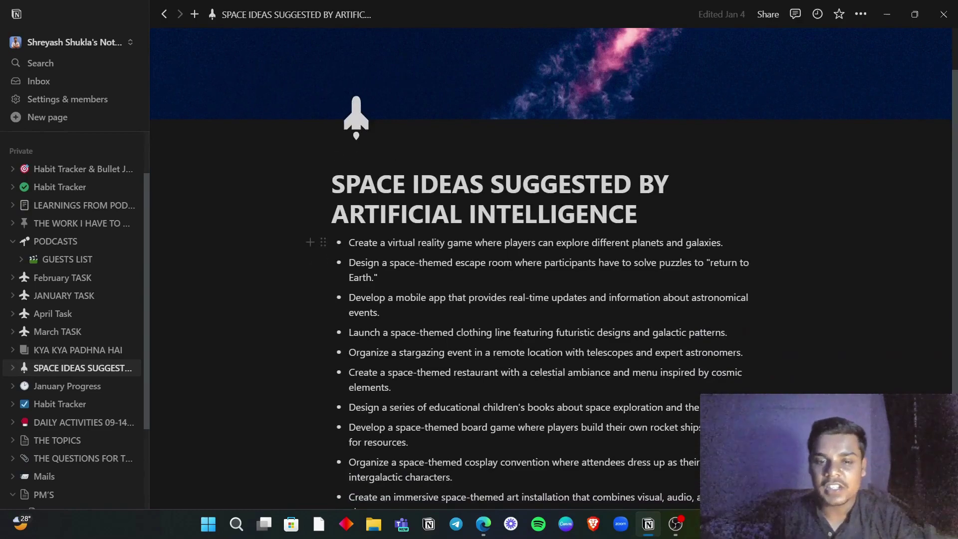
scroll(499, 240, down, 2)
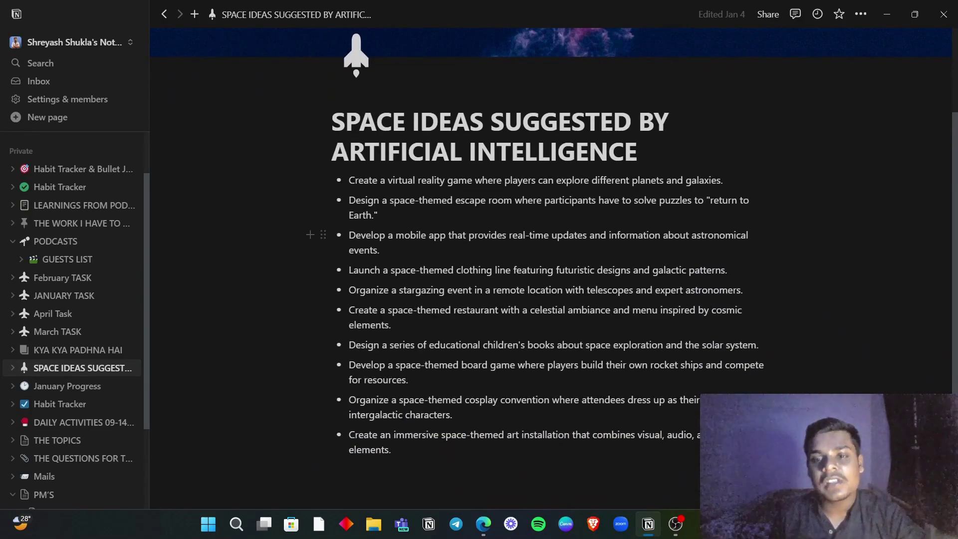
scroll(499, 239, up, 2)
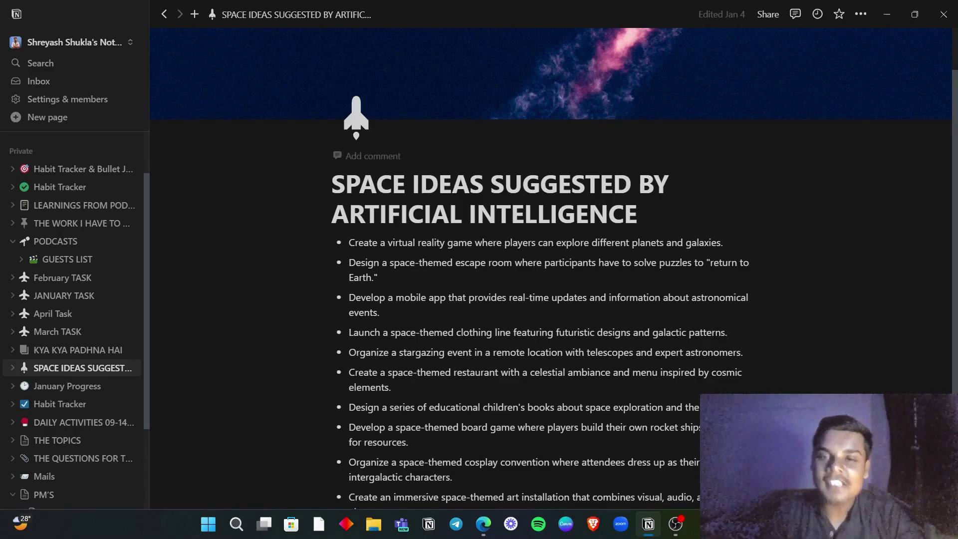
scroll(549, 270, up, 1)
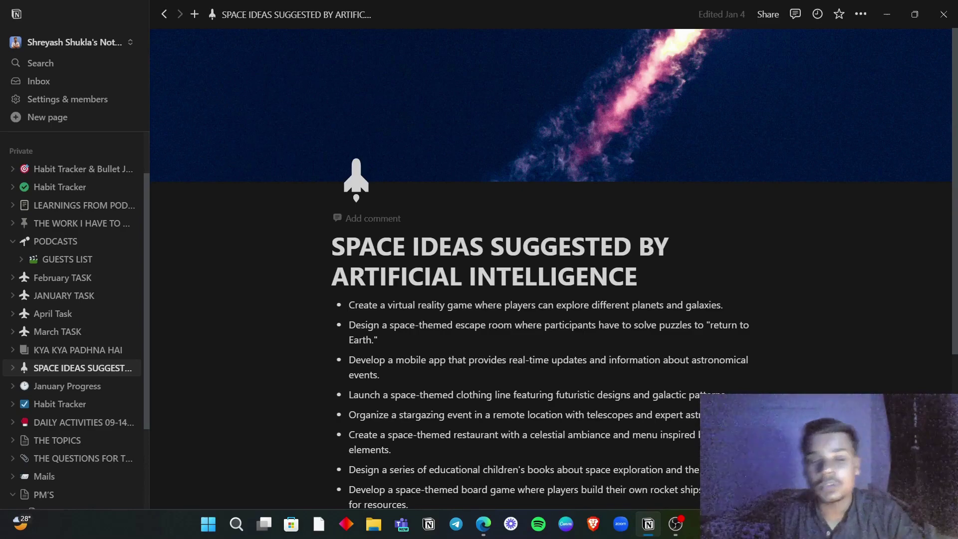
Give the SPACE IDEAS page the airplane departure icon and an Unsplash cover of the red Tesla logo on dark blue, searching "Elon musk".
click(356, 180)
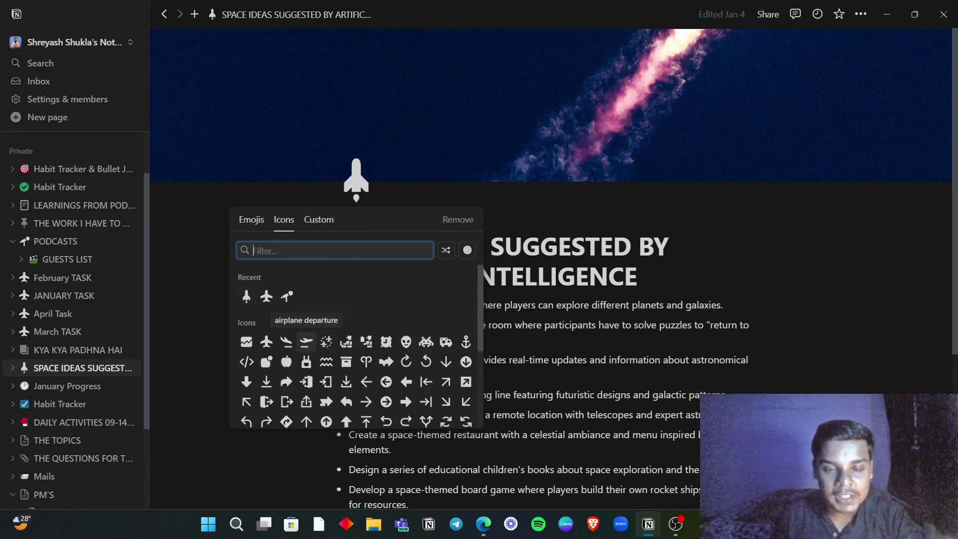
click(306, 342)
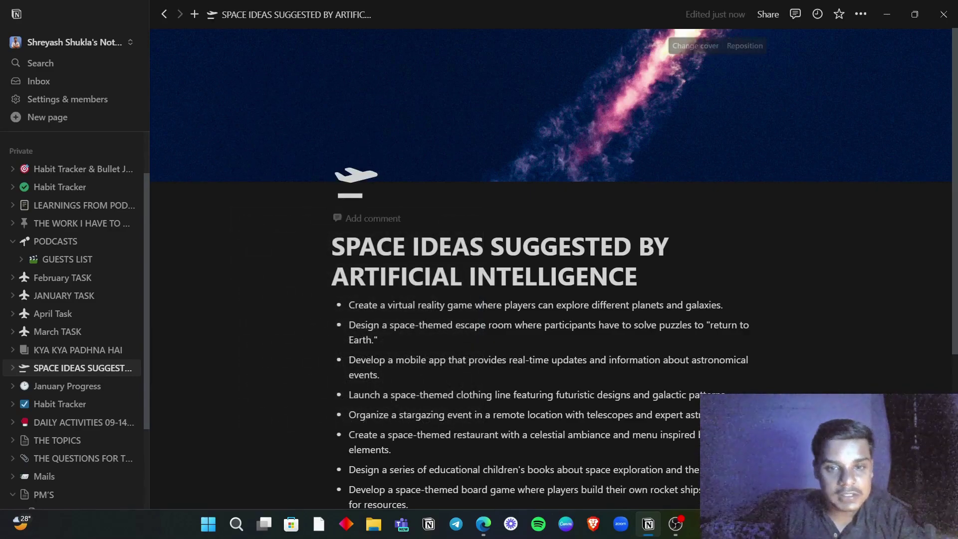
click(714, 46)
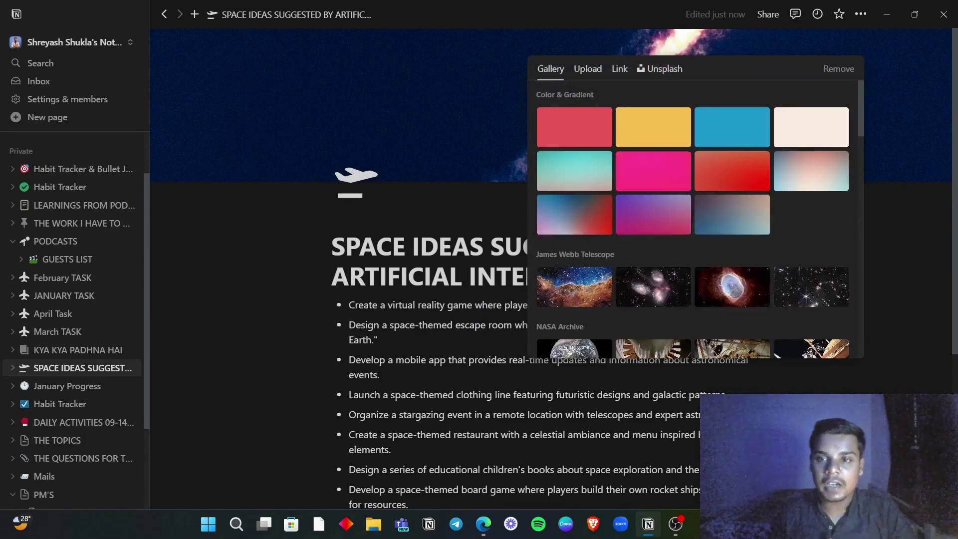
click(660, 69)
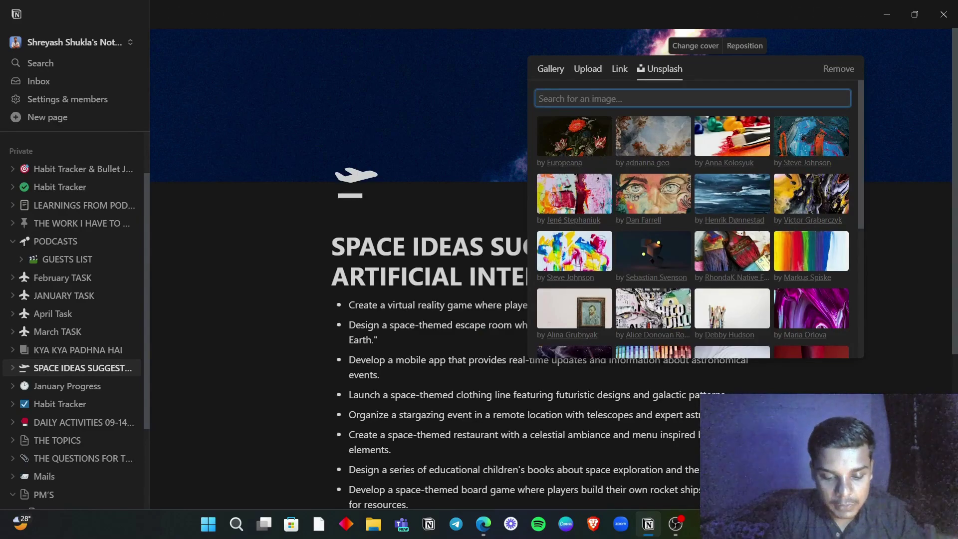
text(Elon musk)
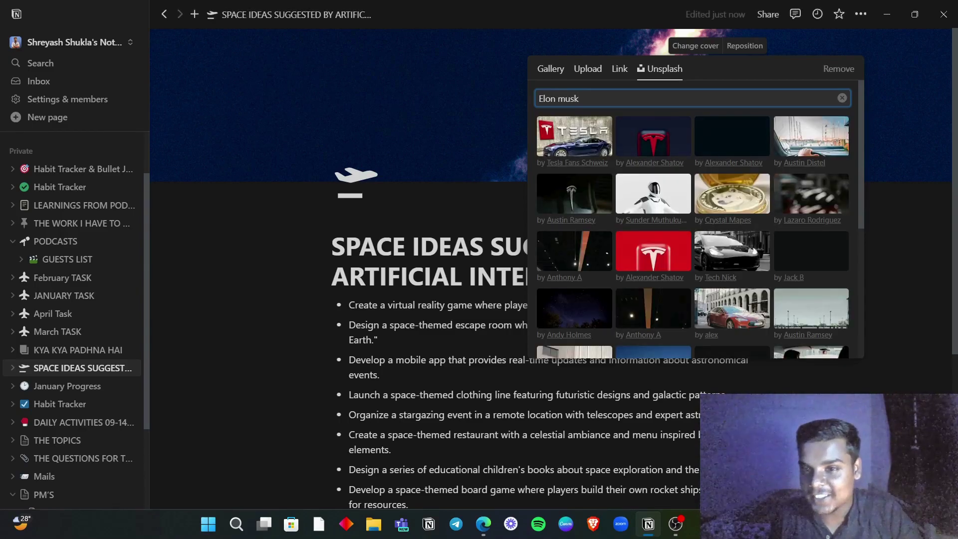
click(653, 193)
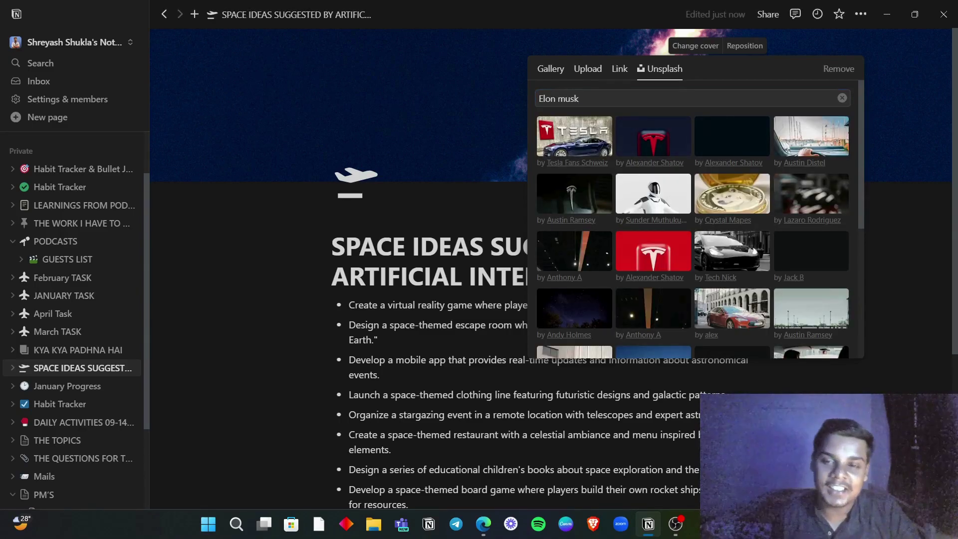
key(Escape)
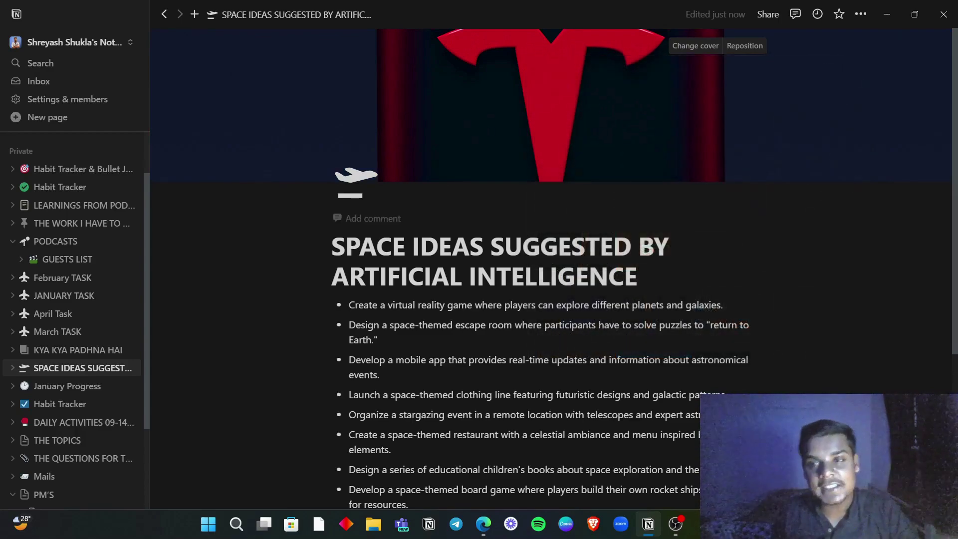
View the January Progress page and look over the habits table on the Habit Tracker page below it.
click(67, 385)
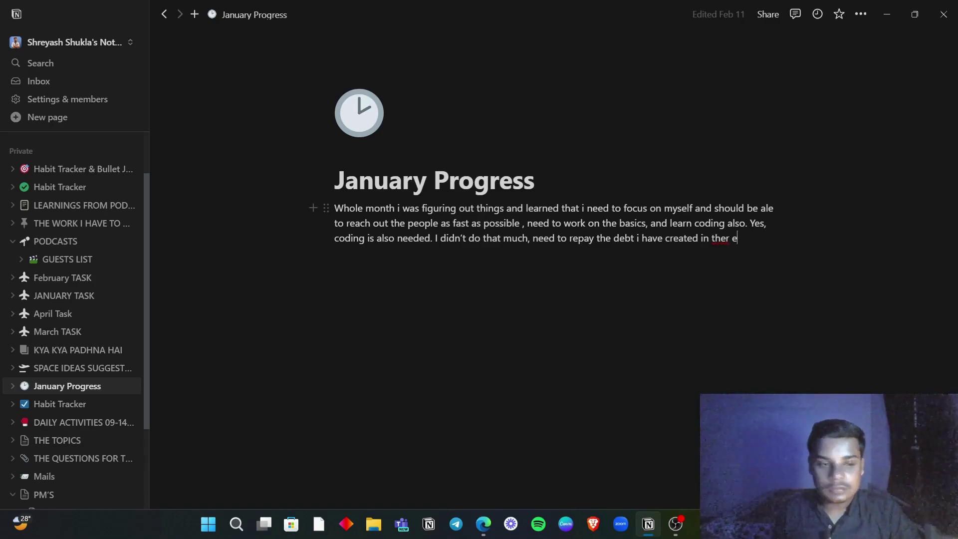
click(60, 403)
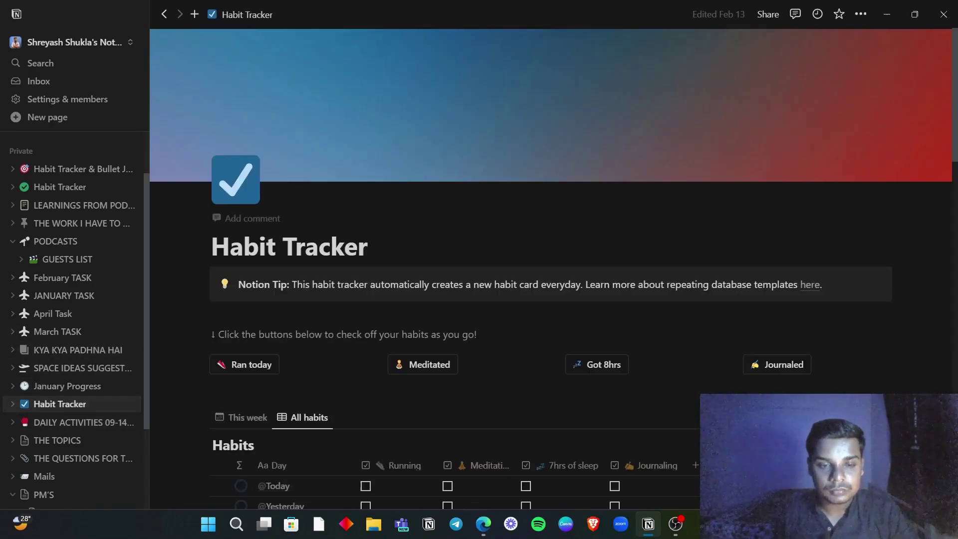
scroll(349, 250, down, 1)
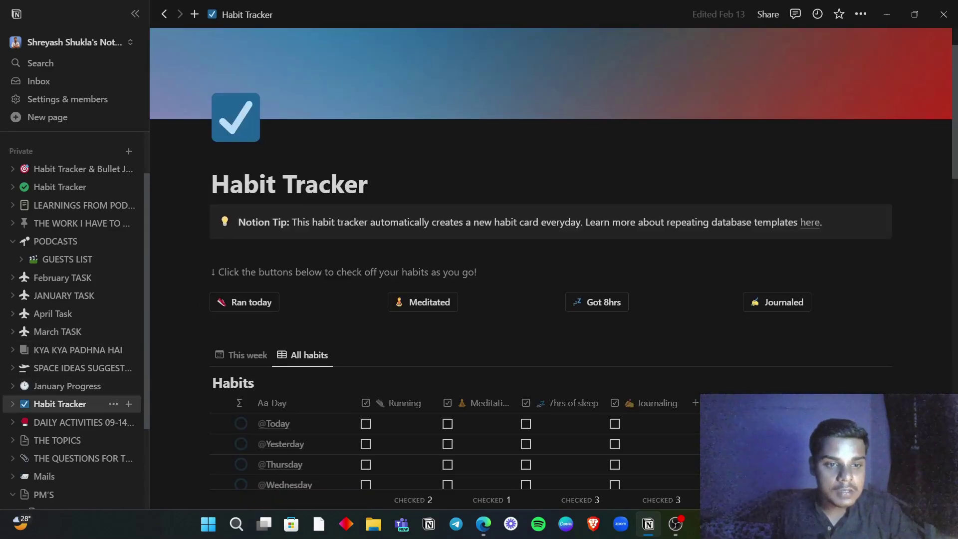
scroll(449, 324, down, 1)
scroll(449, 324, up, 3)
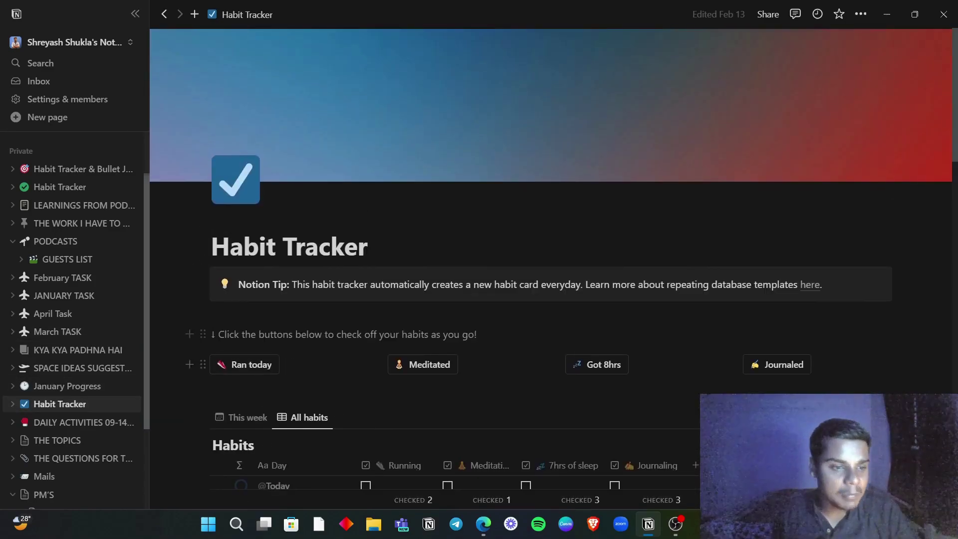
Read the DAILY ACTIVITIES 09-14 JAN notes and the topic list on THE TOPICS page.
click(84, 422)
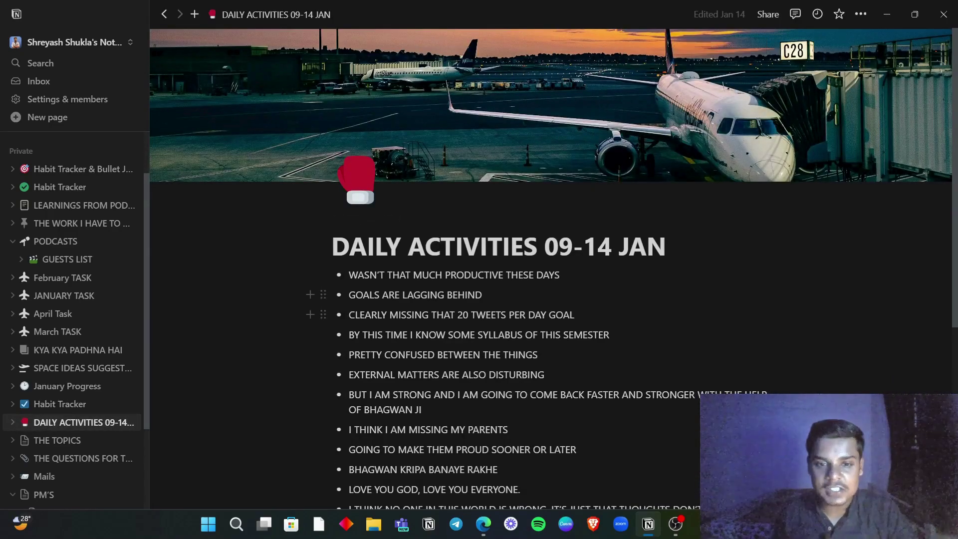
click(58, 440)
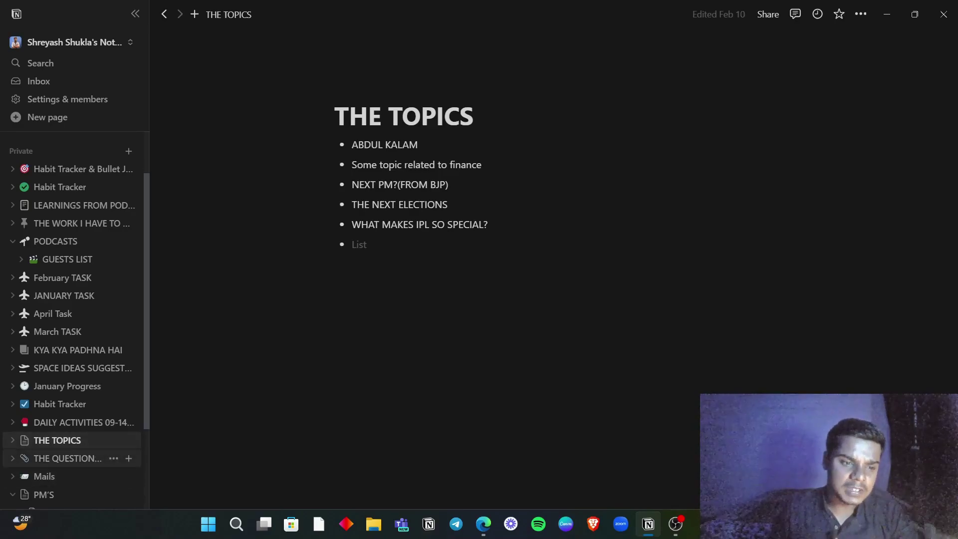
Open the podcast questions page and change its title to THE QUESTIONS FOR THE PODCAST.
click(75, 458)
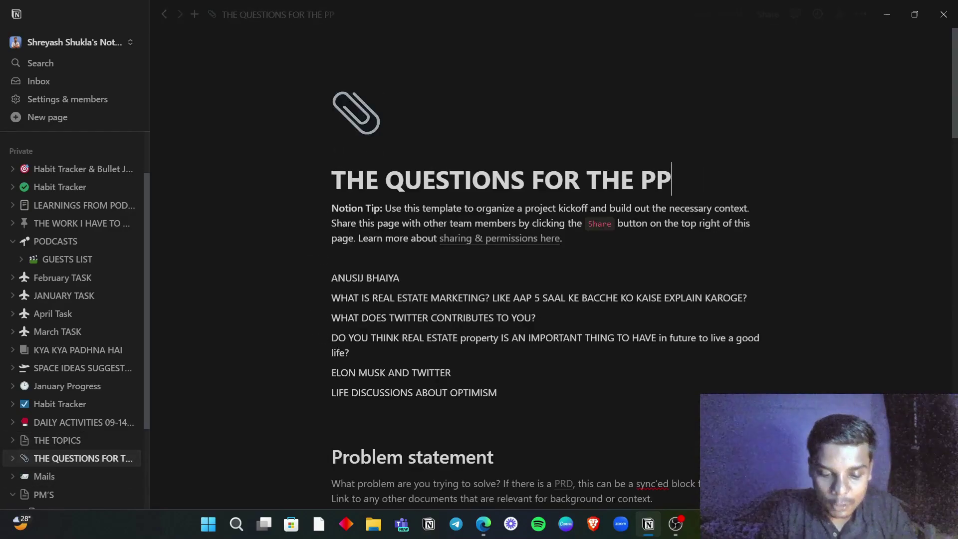
text(O)
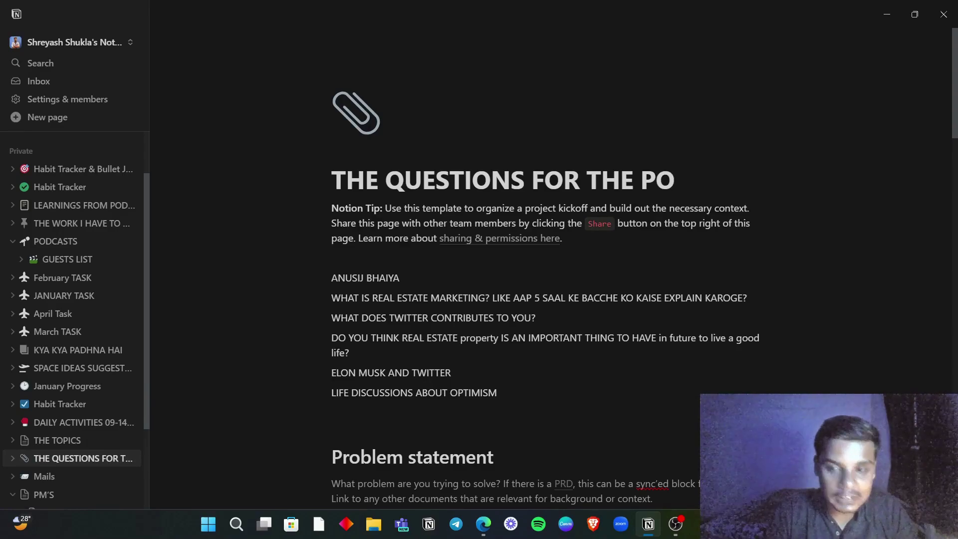
text(DCAST)
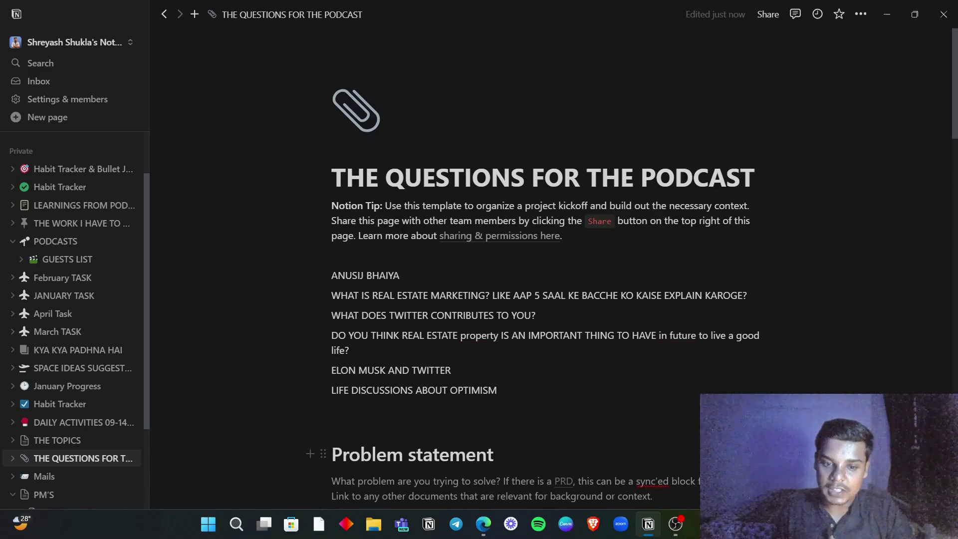
scroll(644, 265, down, 1)
scroll(549, 265, up, 1)
scroll(74, 300, down, 1)
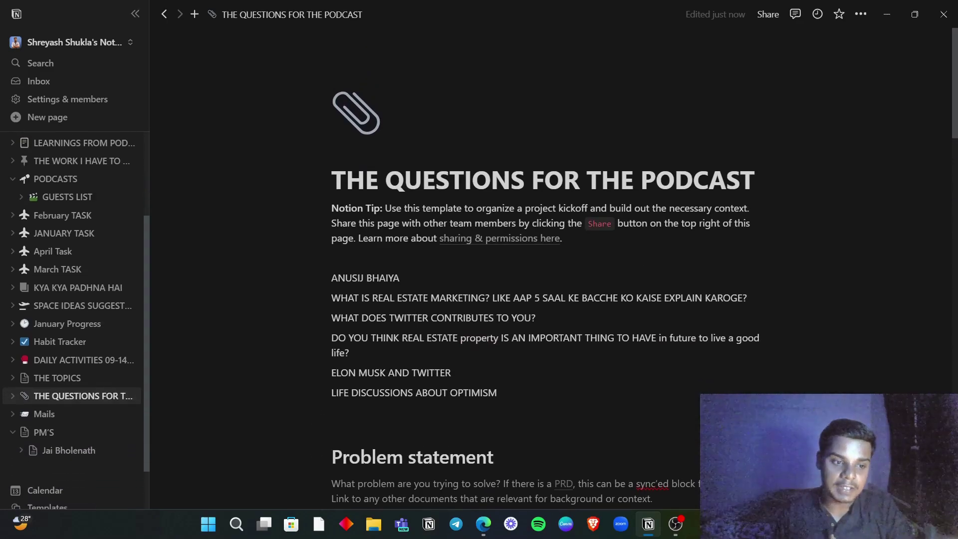
Open the Mails page briefly and read through the PM'S script from the Jawaharlal Nehru section down to the Jai Bholenath subpage link.
click(44, 413)
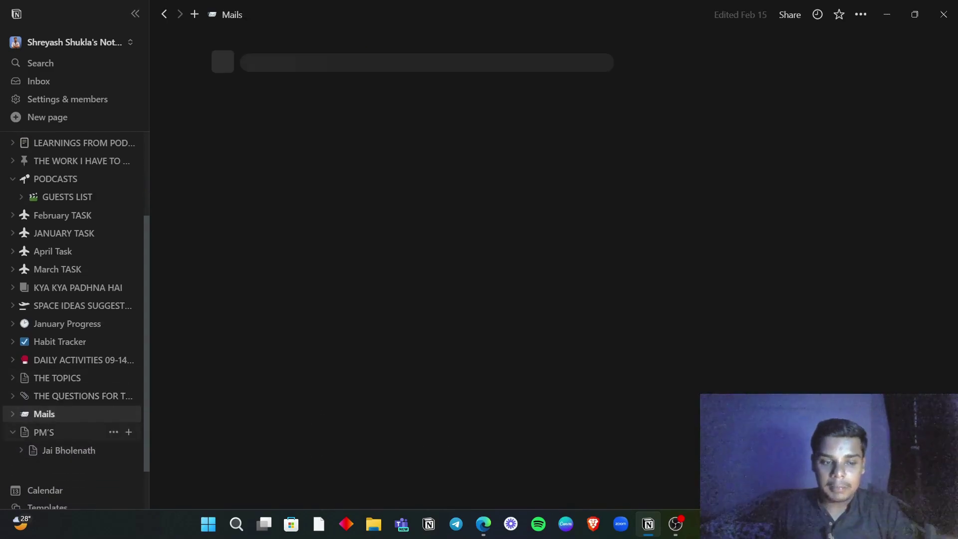
click(44, 432)
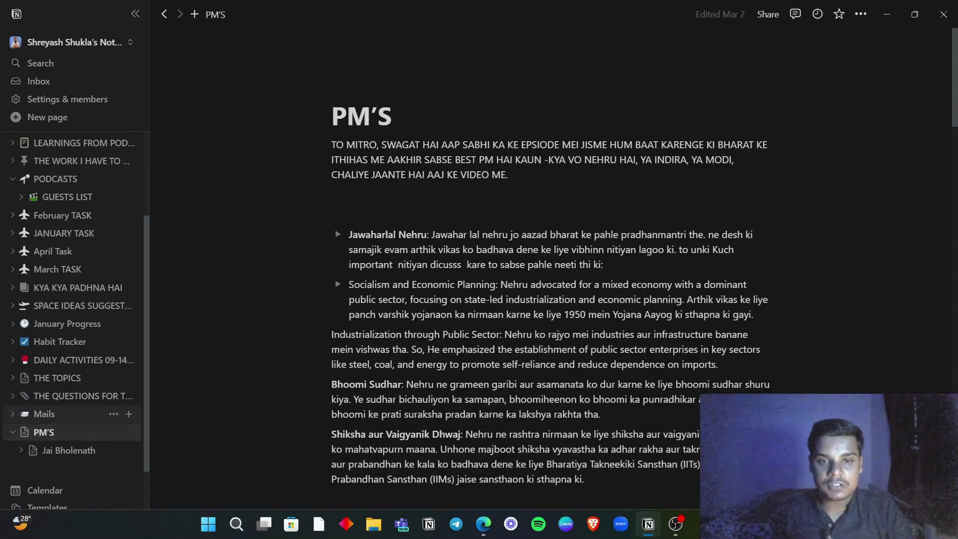
scroll(499, 299, down, 6)
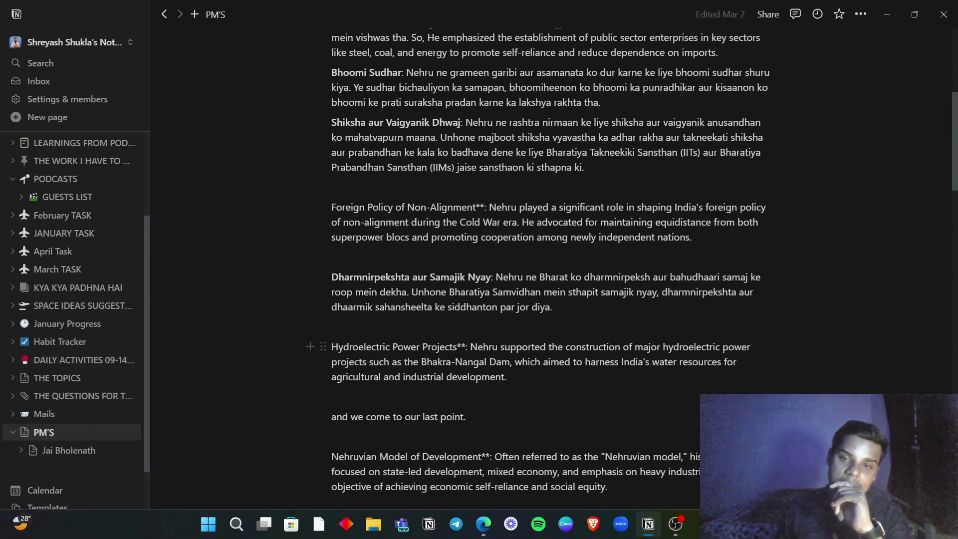
scroll(499, 300, up, 4)
scroll(500, 299, up, 2)
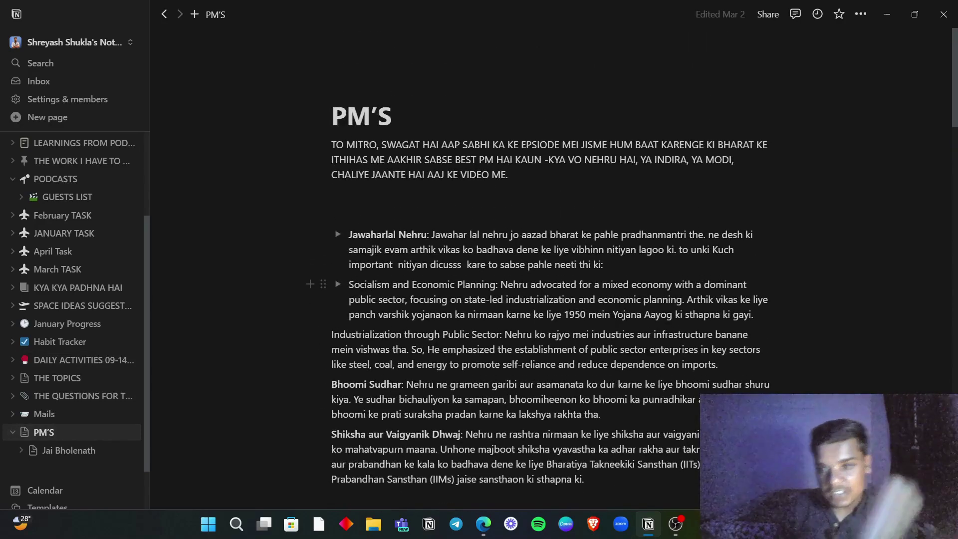
scroll(499, 299, down, 2)
scroll(499, 300, down, 10)
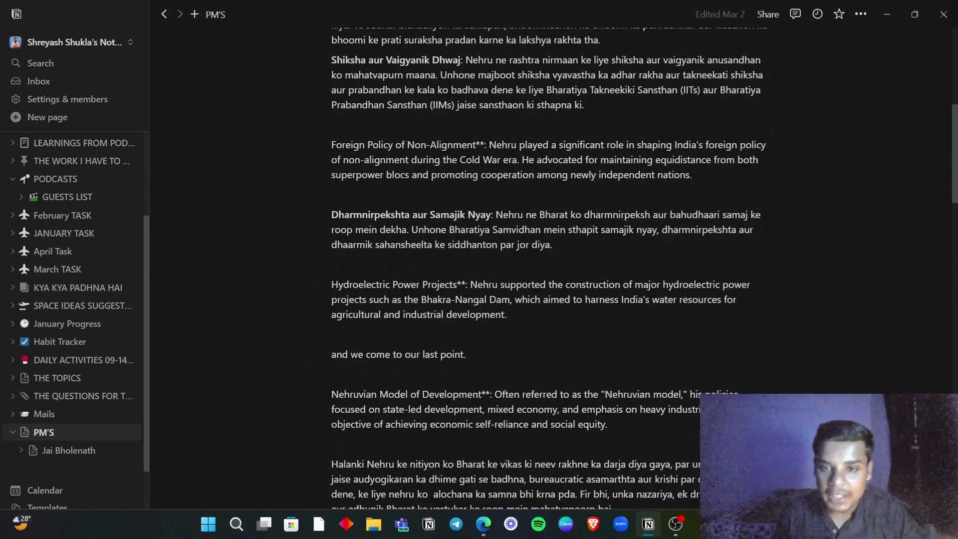
scroll(499, 299, down, 13)
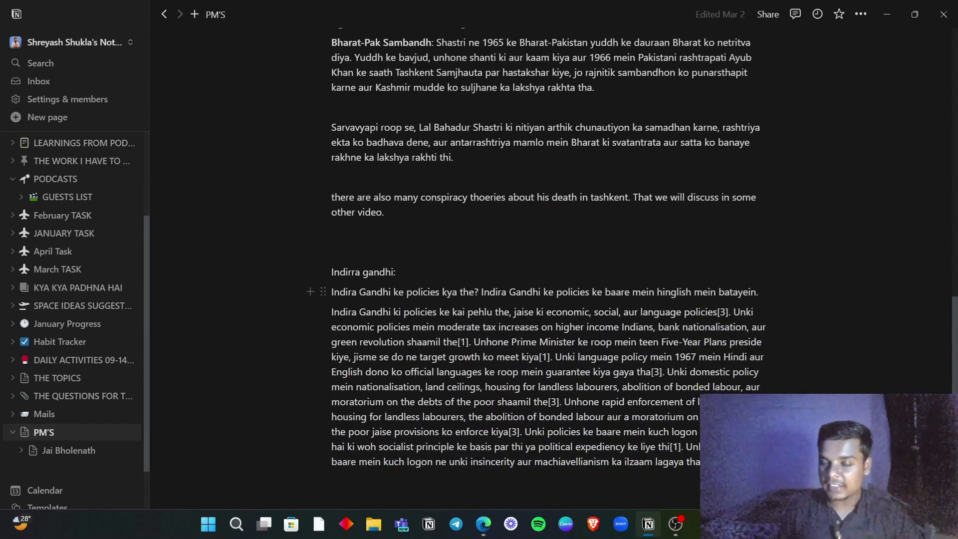
scroll(499, 300, down, 1)
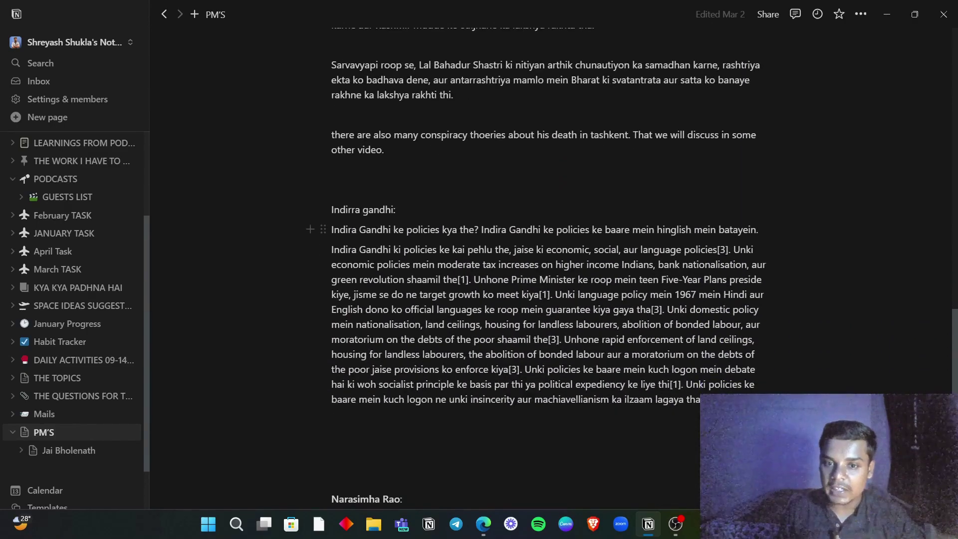
scroll(499, 300, down, 10)
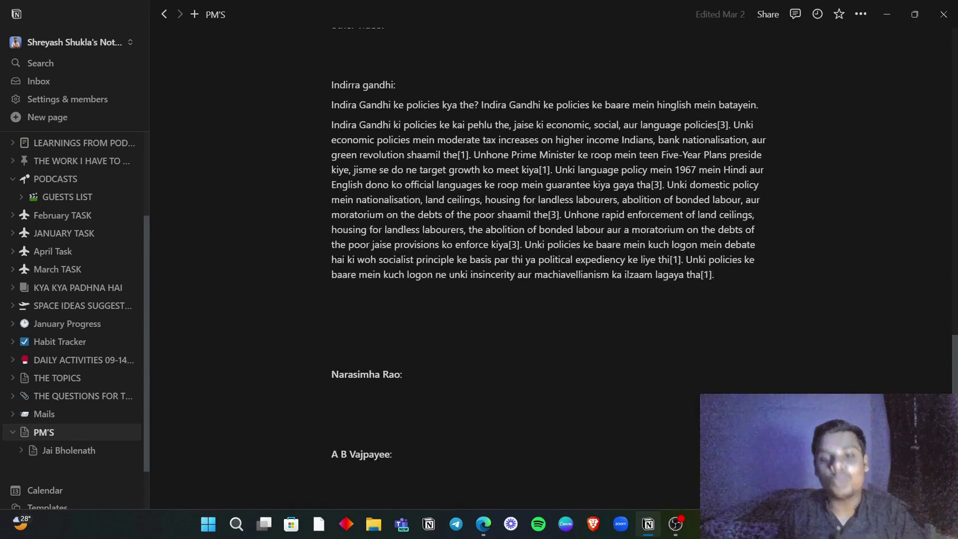
scroll(499, 300, up, 10)
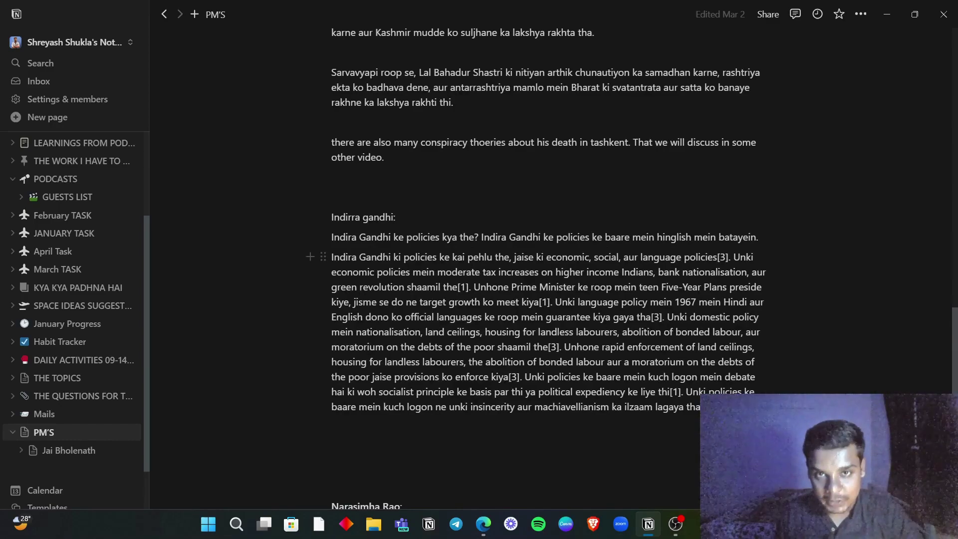
scroll(499, 299, down, 5)
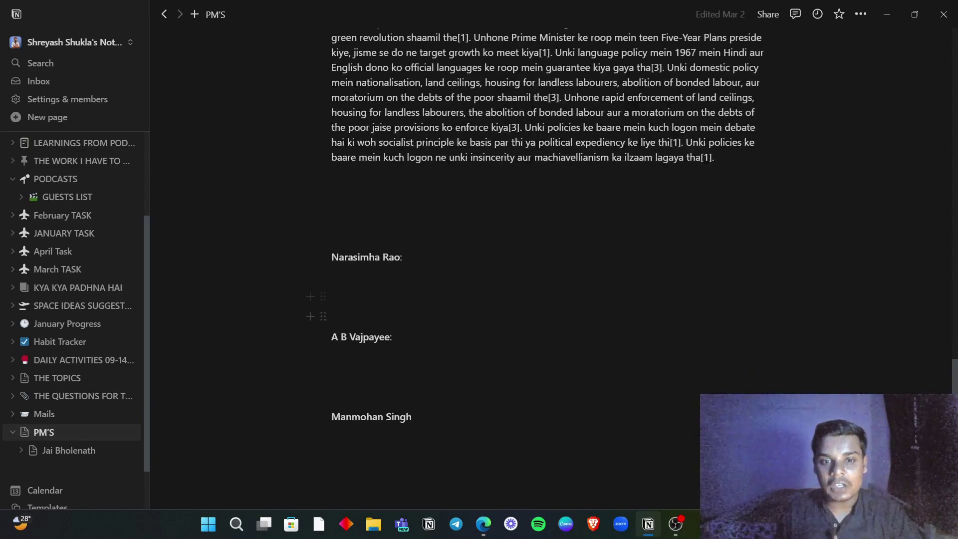
scroll(499, 249, down, 4)
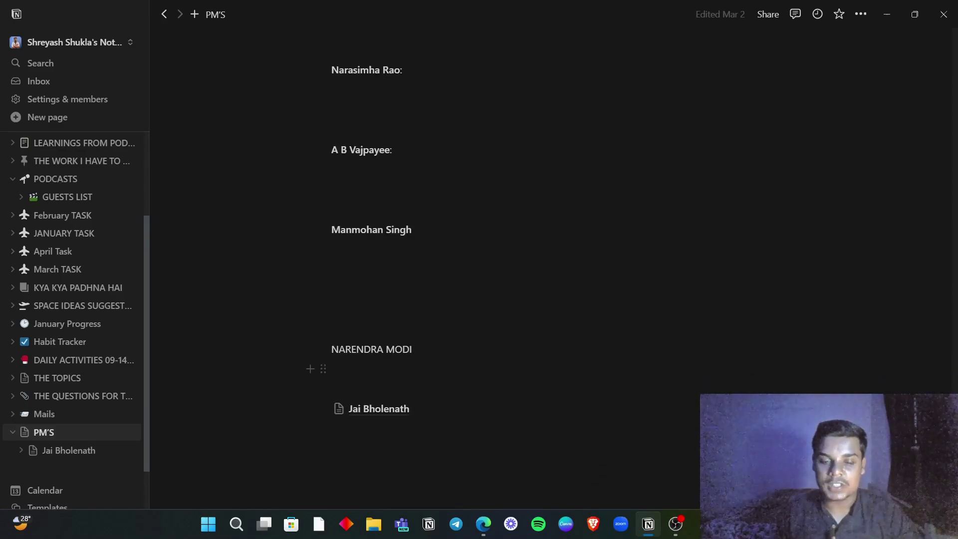
scroll(499, 250, down, 1)
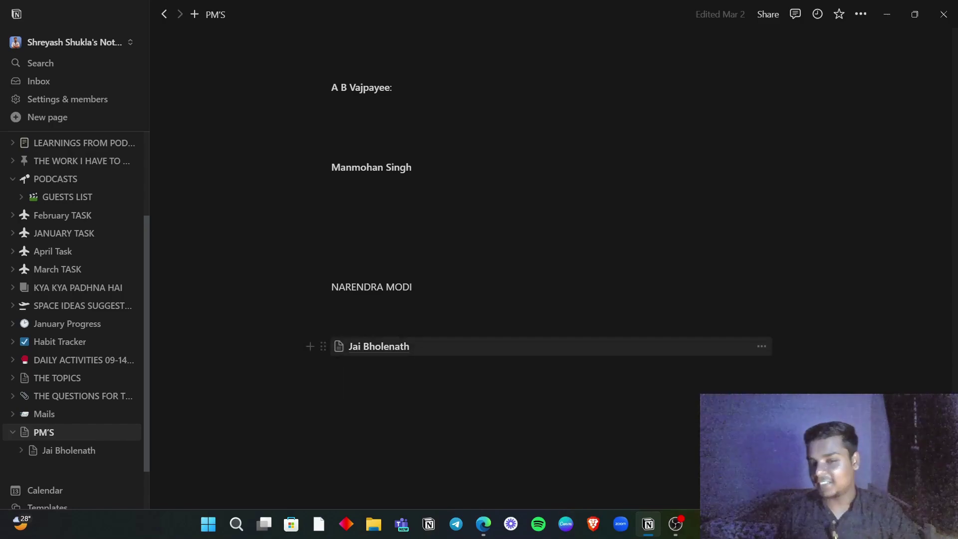
Add a cover to the Jai Bholenath page using the Unsplash image of an open book on black, found by searching "BOOK".
mouse_move(380, 364)
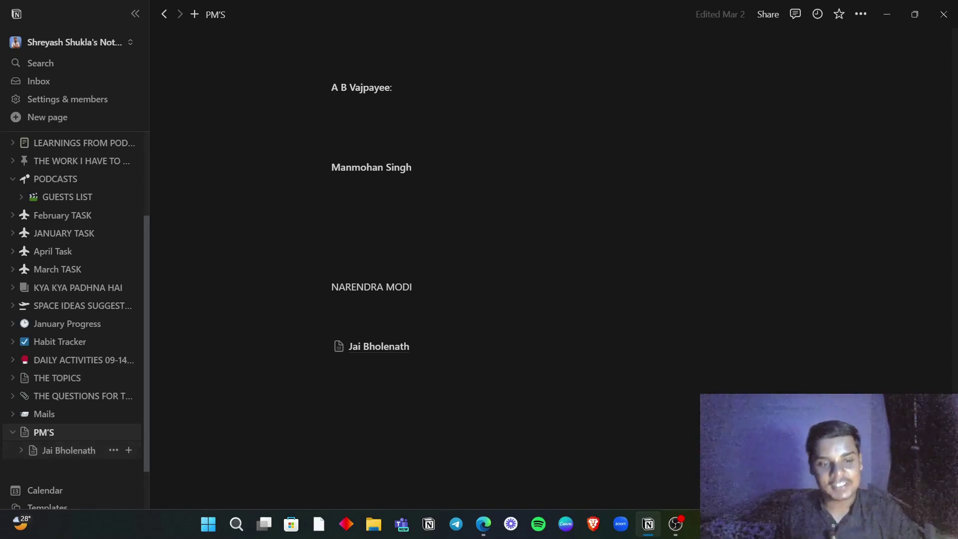
click(68, 450)
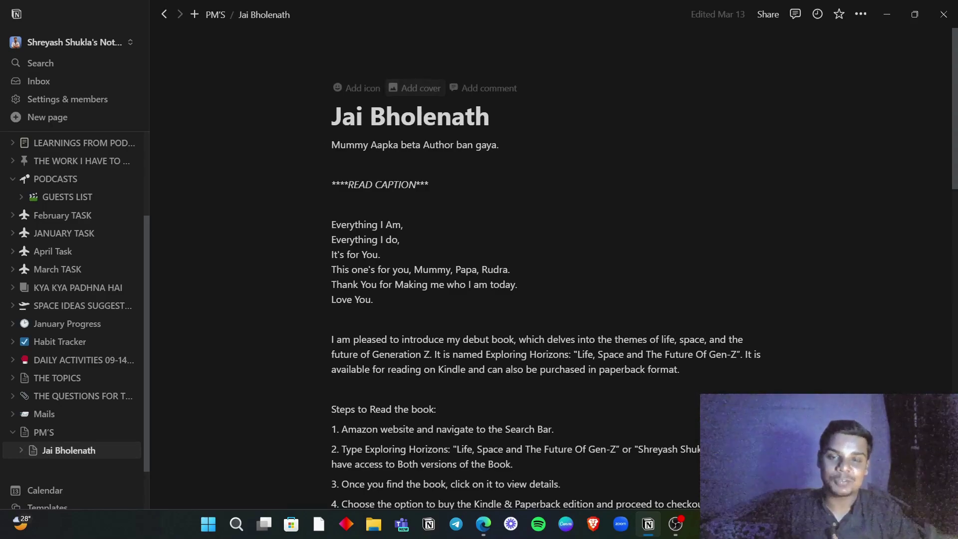
click(415, 89)
click(696, 46)
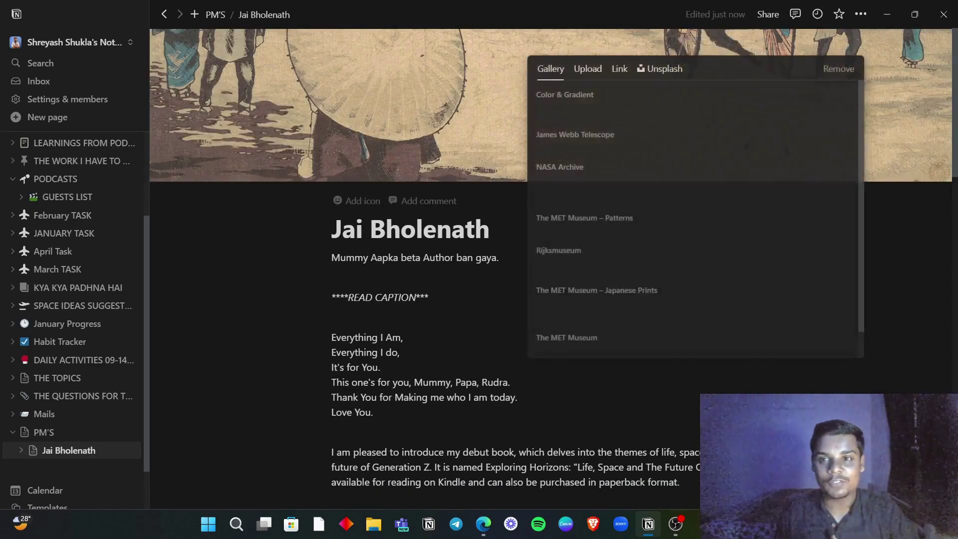
click(659, 68)
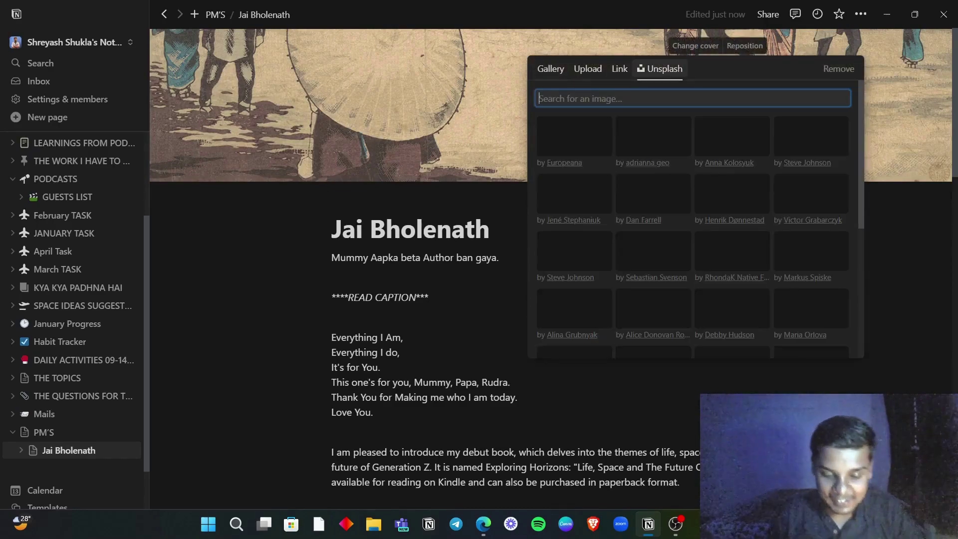
text(BO)
key(BackSpace)
text(OOK)
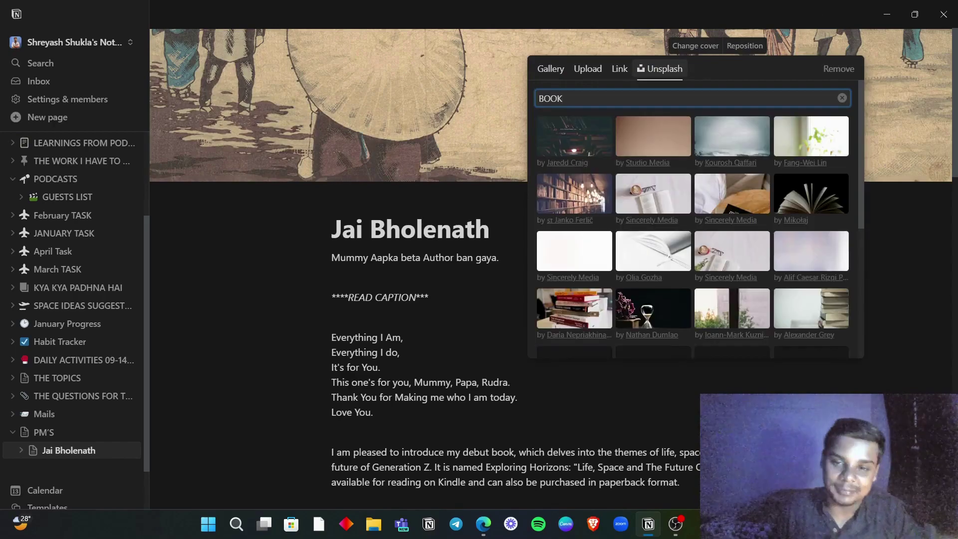
click(811, 194)
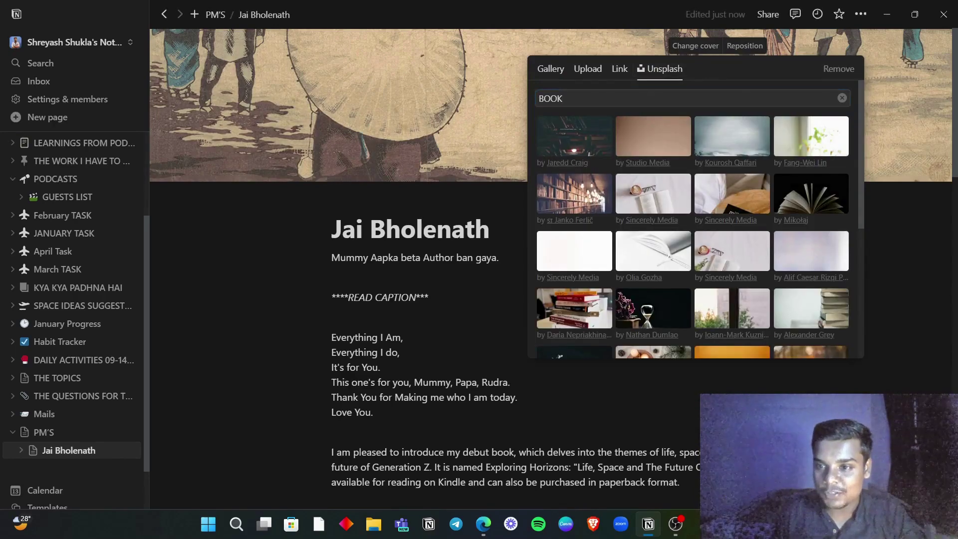
Close the cover picker and view the Notion Calendar introduction, dismissing it without downloading the app.
click(469, 324)
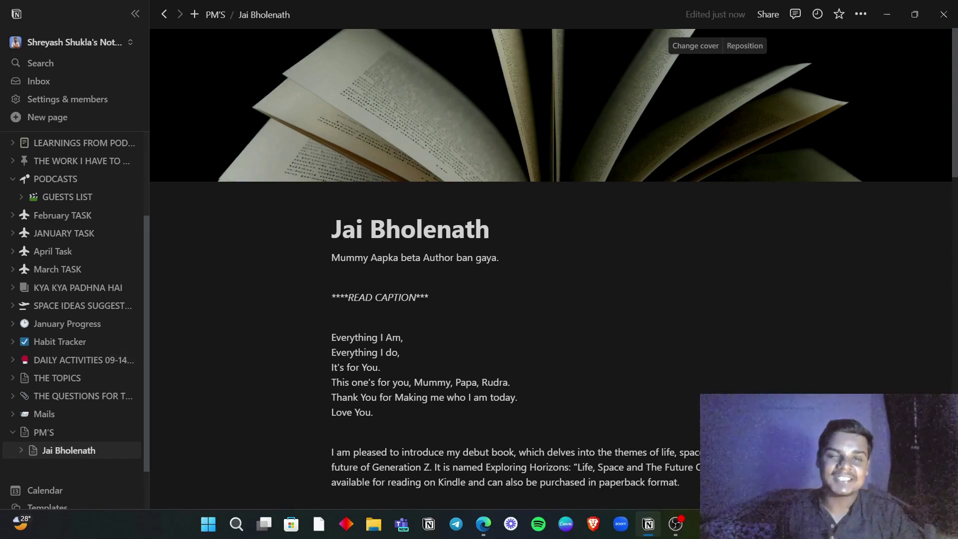
scroll(75, 341, down, 1)
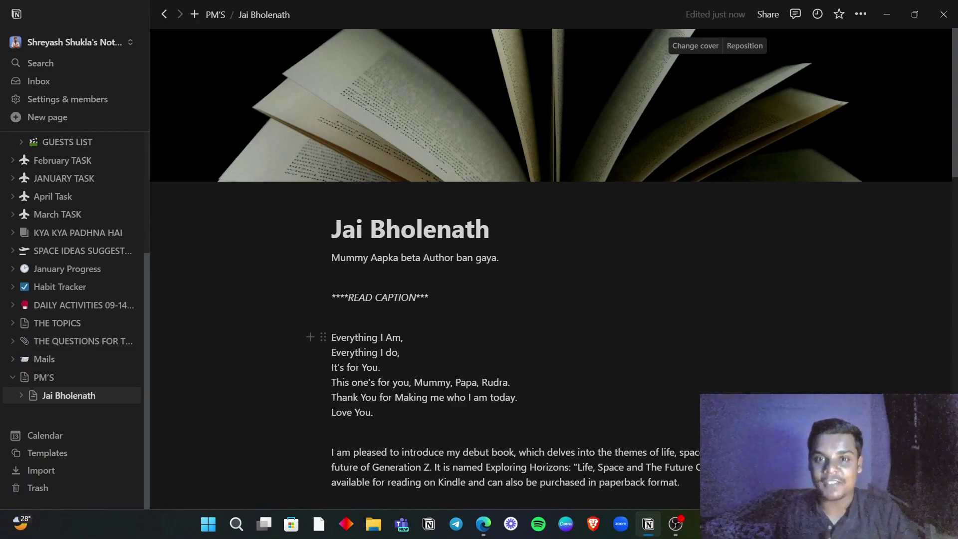
click(45, 435)
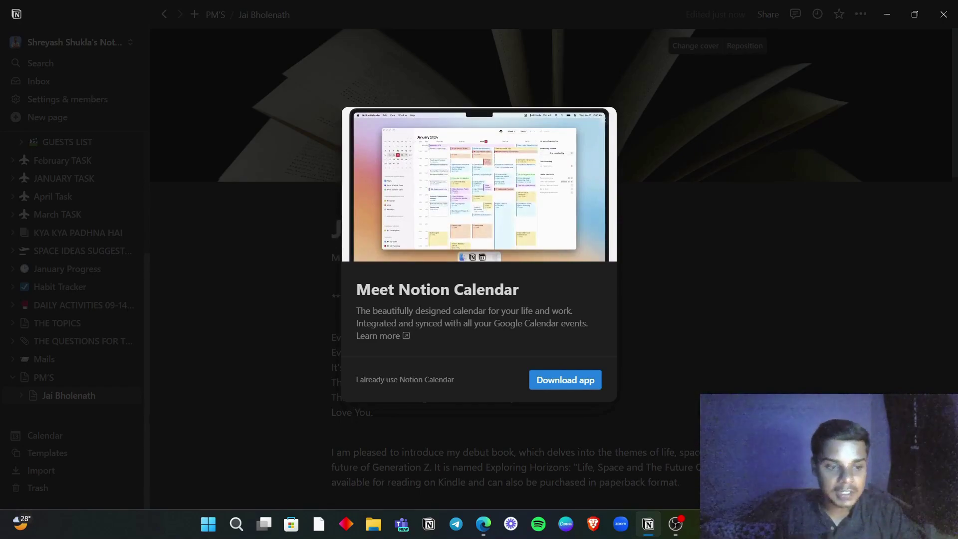
click(72, 436)
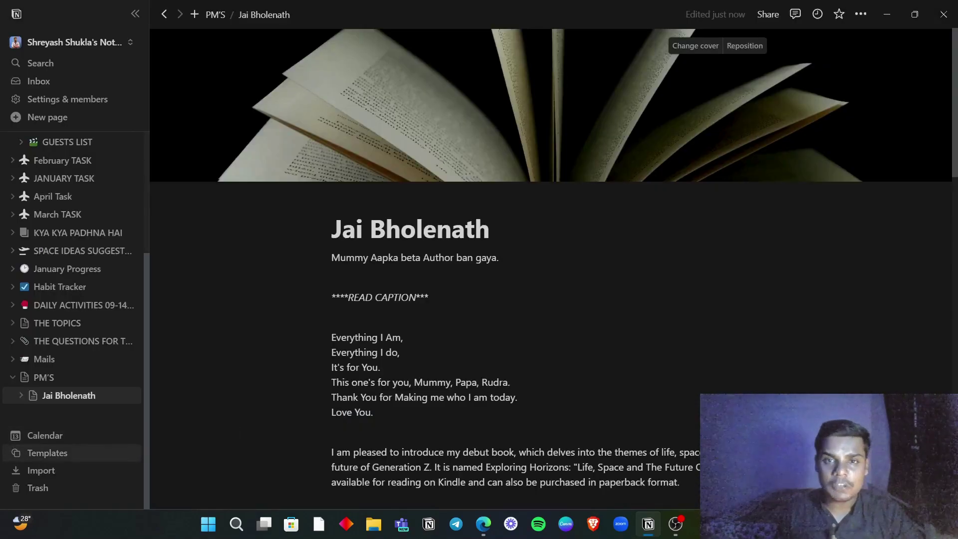
Open the template gallery and preview the suggested To-do list, Projects, tasks & sprints, Meetings and Wiki templates.
click(47, 452)
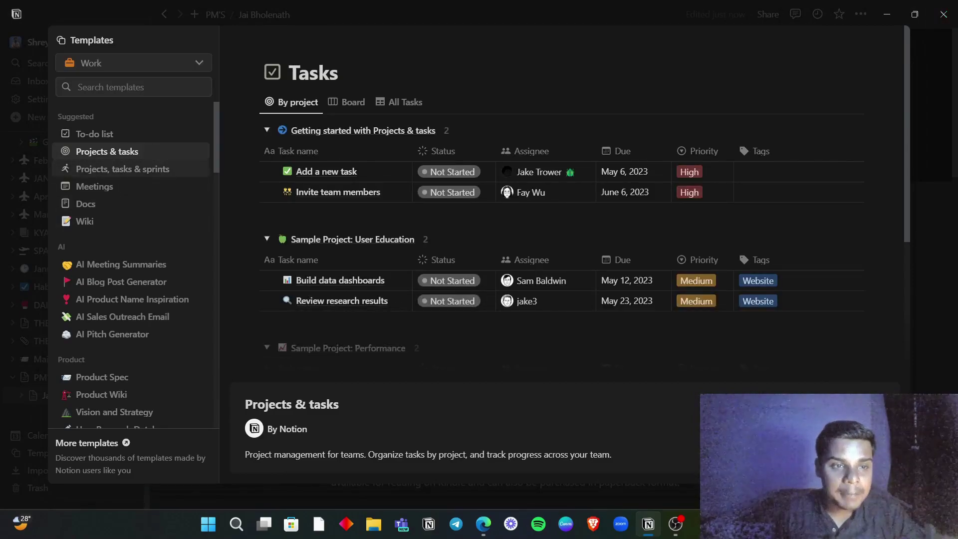
click(95, 134)
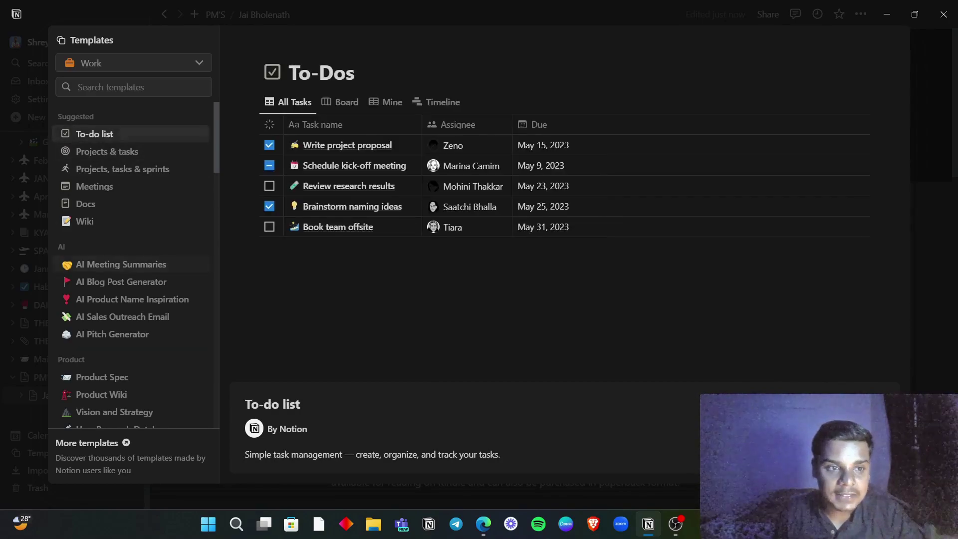
click(123, 169)
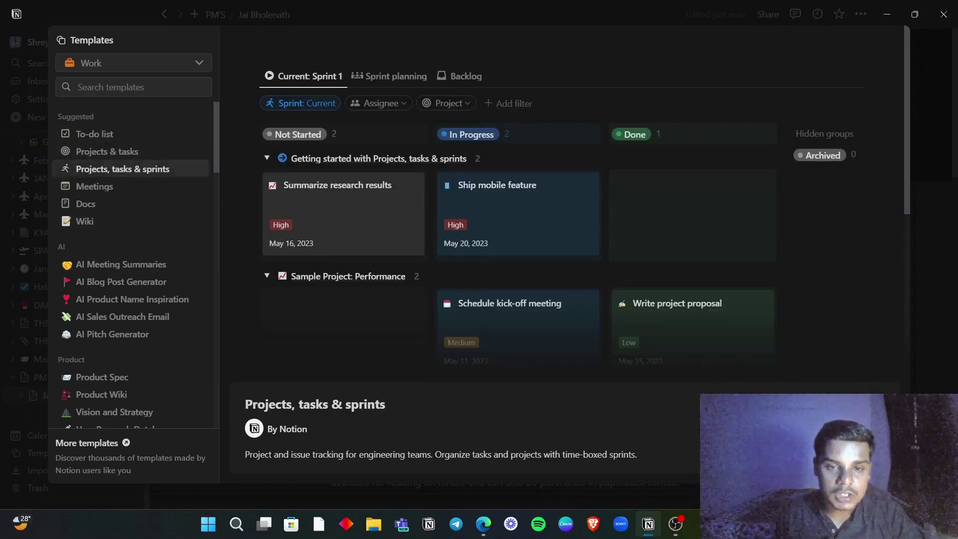
click(95, 187)
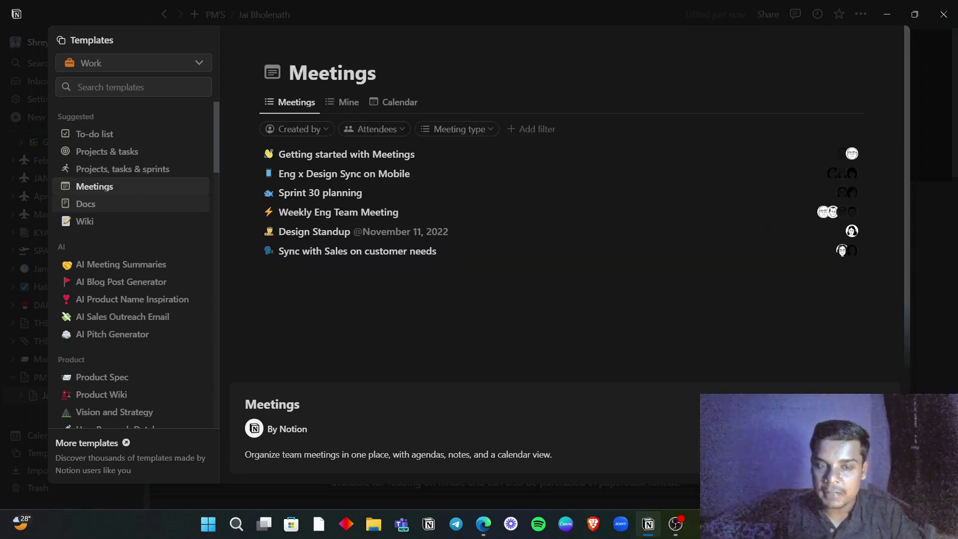
click(84, 221)
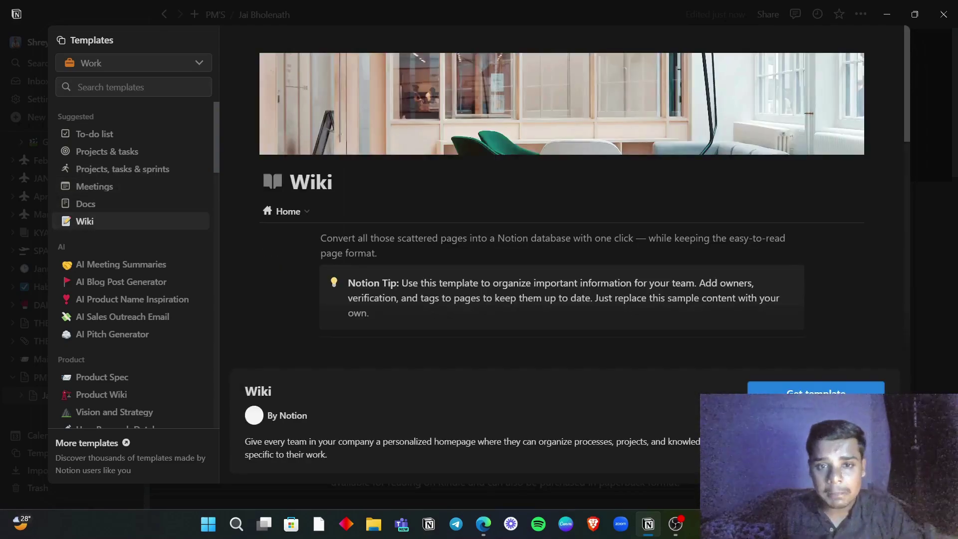
scroll(562, 199, down, 3)
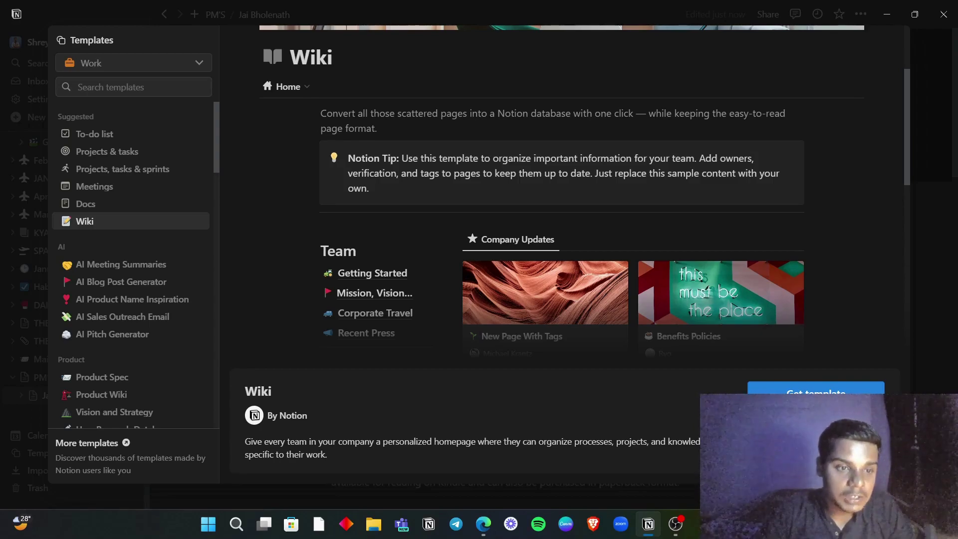
Preview the AI Blog Post Generator, AI Sales Outreach Email, AI Pitch Generator and Product Spec templates.
click(120, 281)
scroll(132, 265, down, 1)
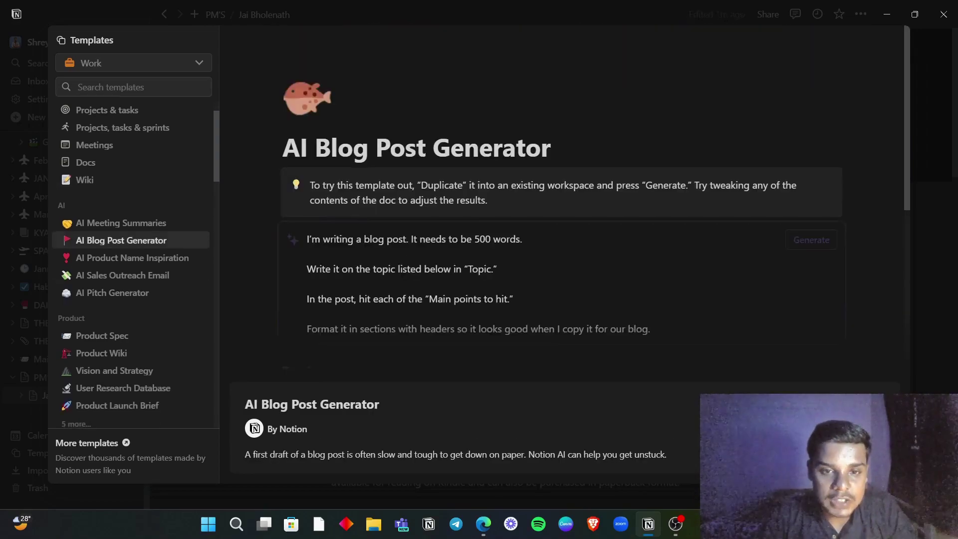
click(123, 275)
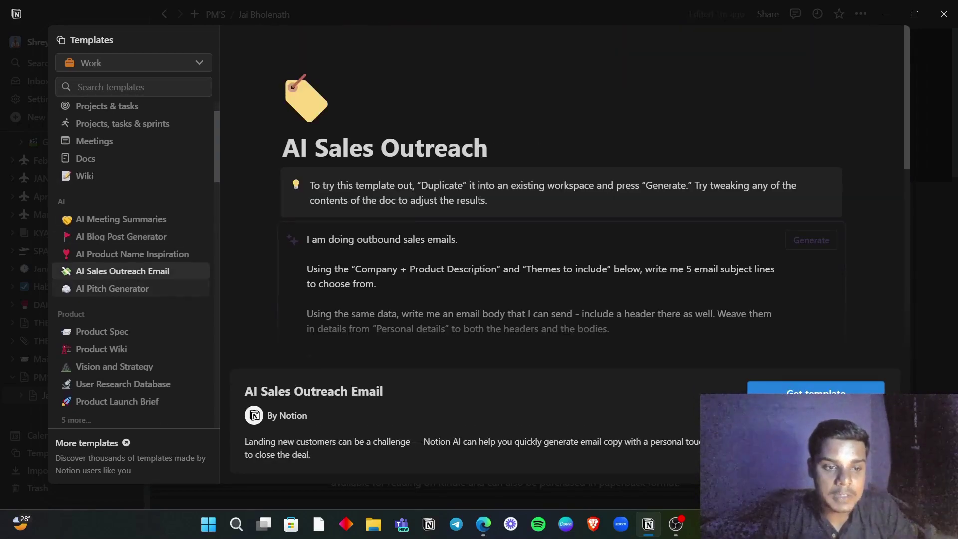
click(120, 288)
scroll(119, 289, down, 1)
click(119, 286)
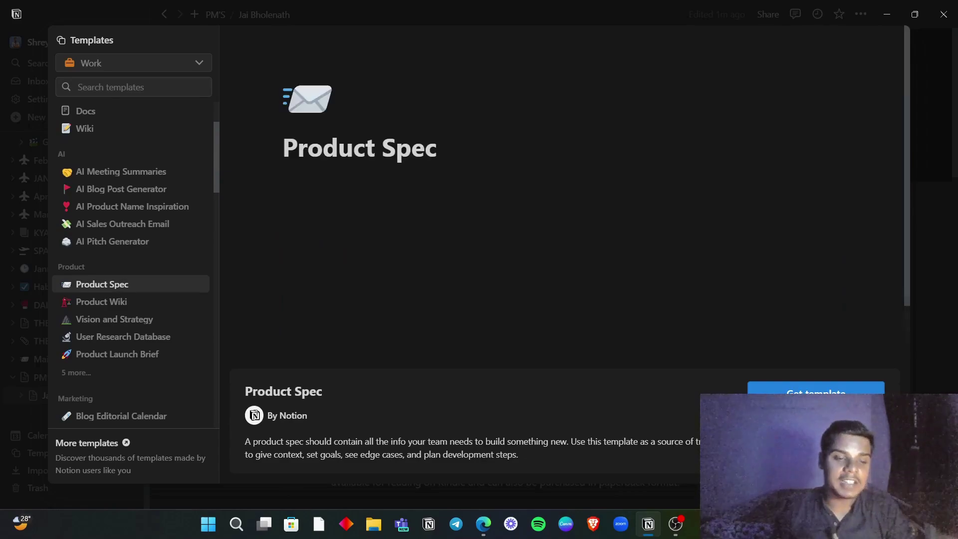
Expand the full list of Product templates and look through the Marketing and Engineering template categories.
scroll(120, 286, down, 1)
click(76, 310)
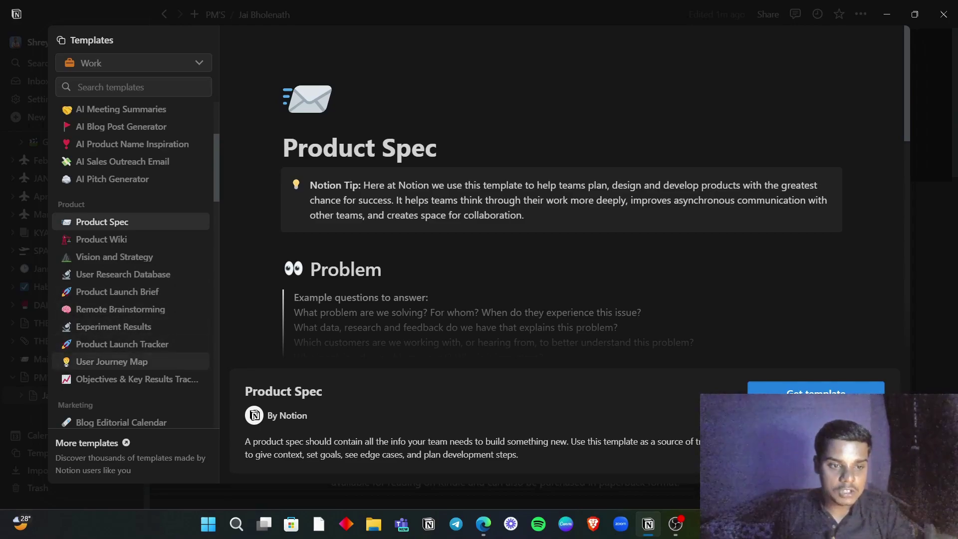
scroll(130, 363, down, 3)
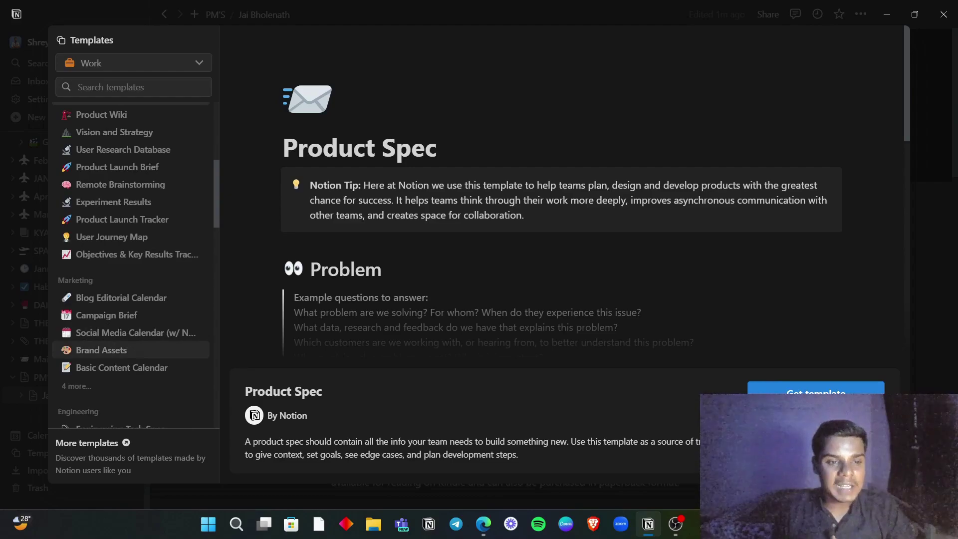
scroll(129, 367, down, 2)
scroll(130, 367, down, 2)
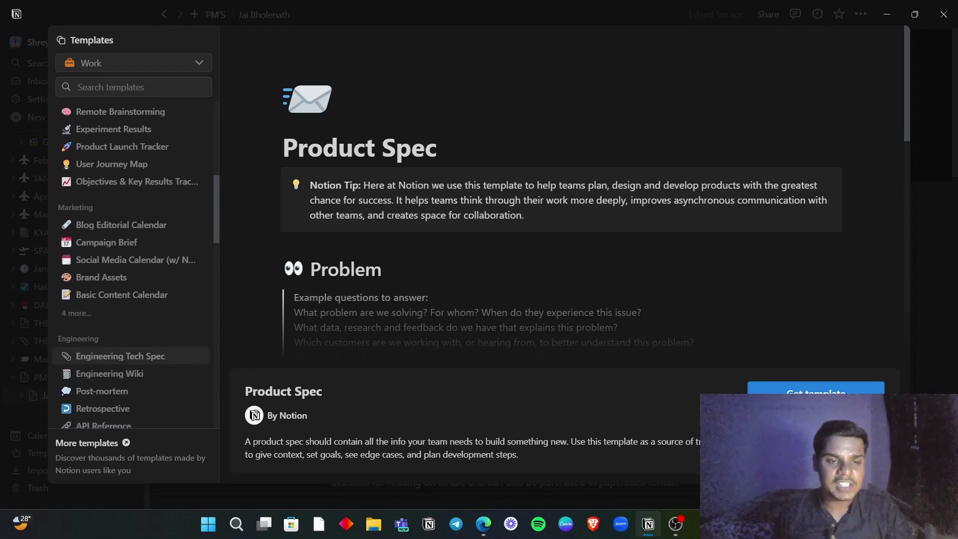
Preview the Engineering templates, including Engineering Wiki, Post-mortem and API Reference, and the Design Portfolio template.
click(130, 304)
click(129, 322)
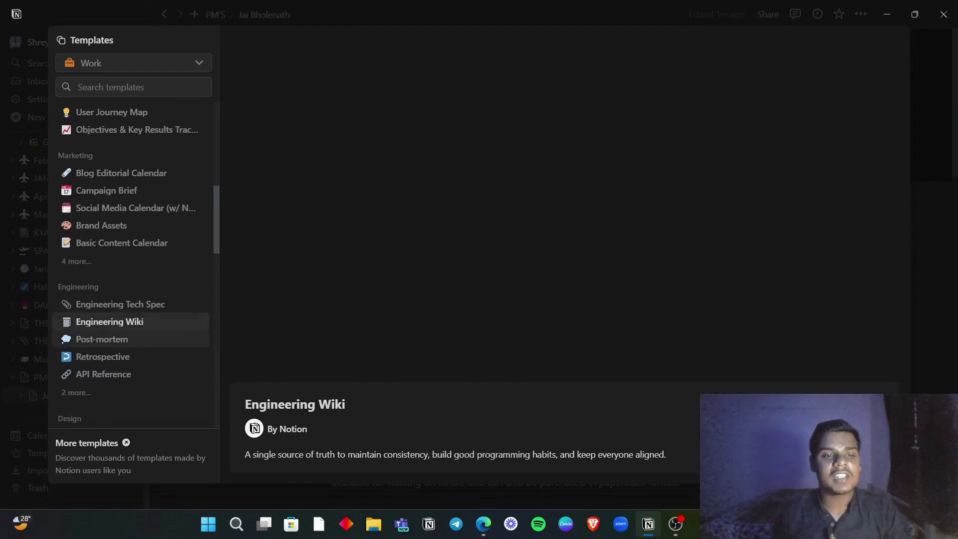
click(130, 340)
click(129, 373)
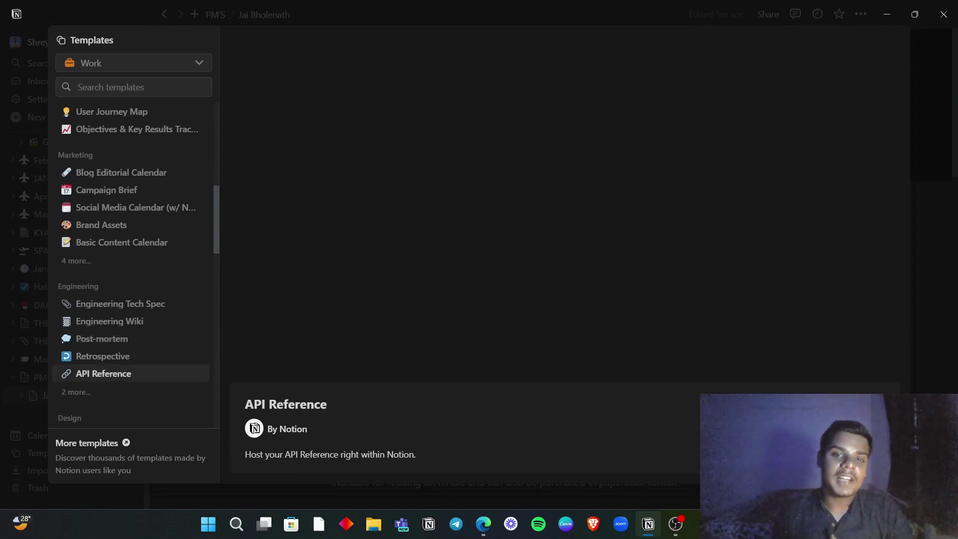
scroll(130, 374, down, 2)
click(129, 311)
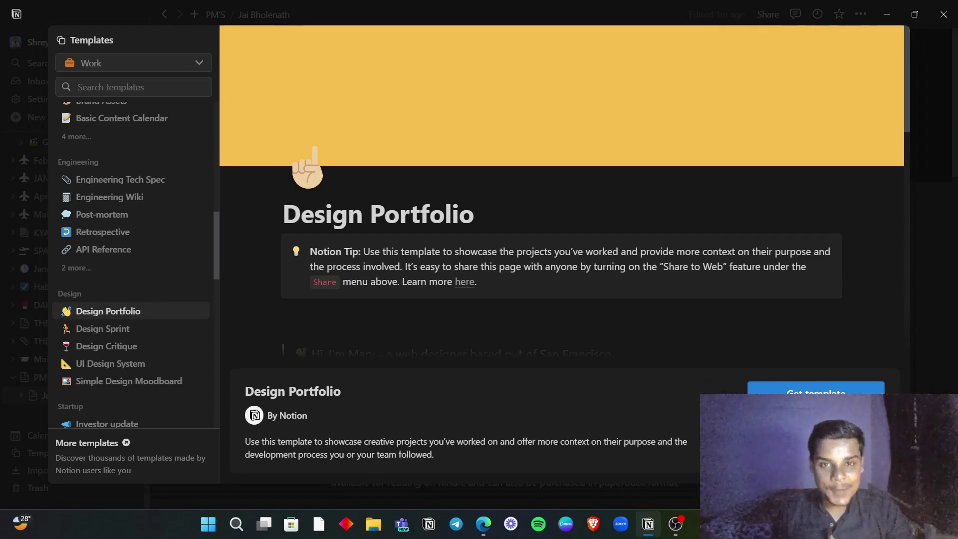
Preview the Design Sprint template and the Startup templates Investor update, Pitch deck and Funding OS.
scroll(130, 260, down, 1)
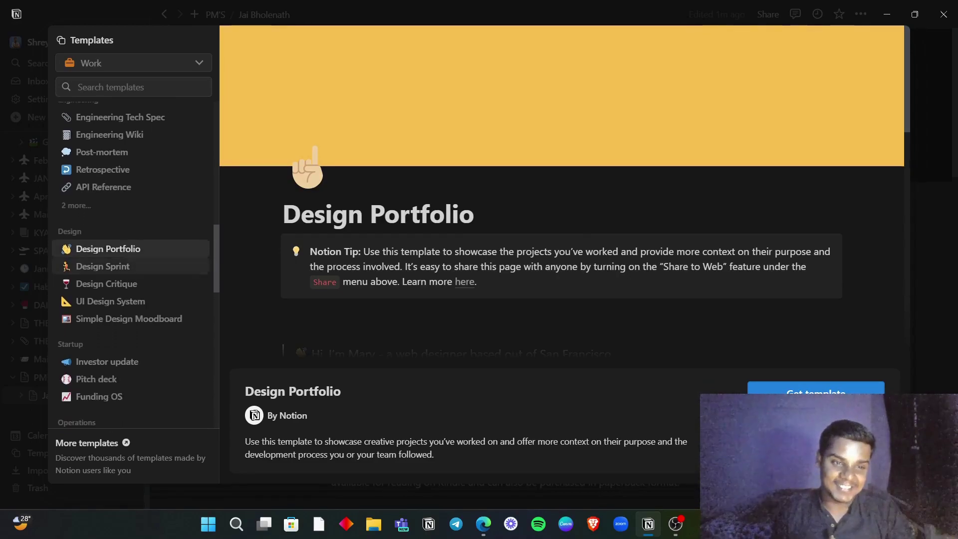
click(103, 266)
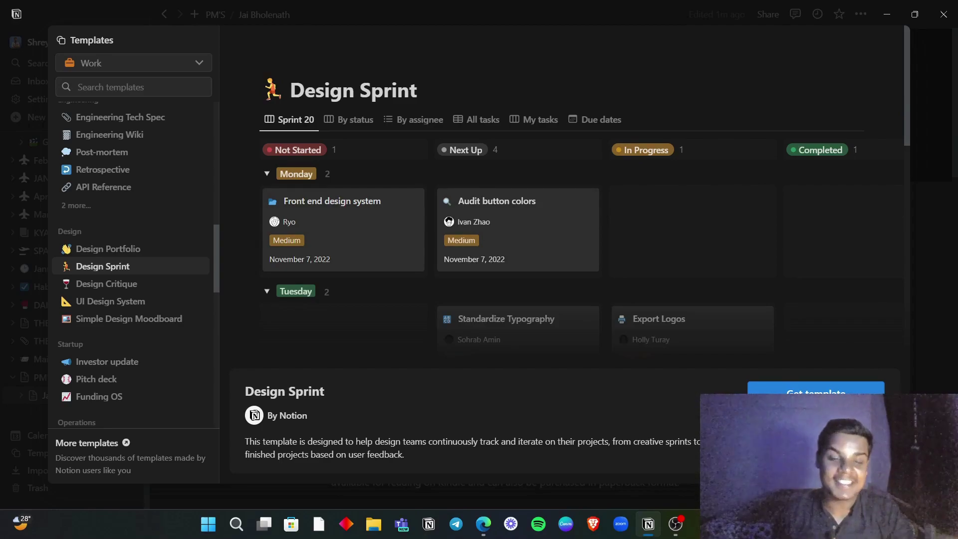
scroll(129, 299, down, 1)
click(107, 299)
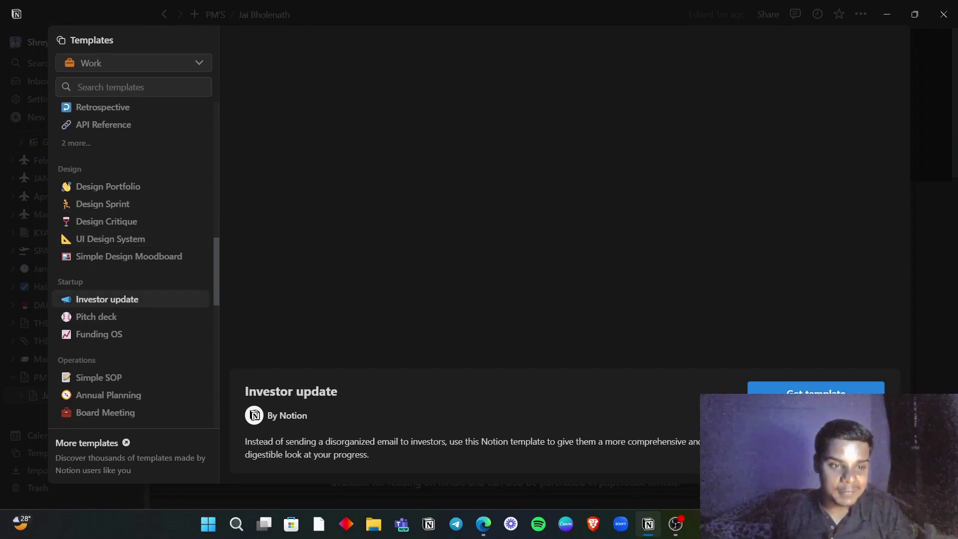
click(96, 316)
scroll(129, 300, down, 1)
click(99, 283)
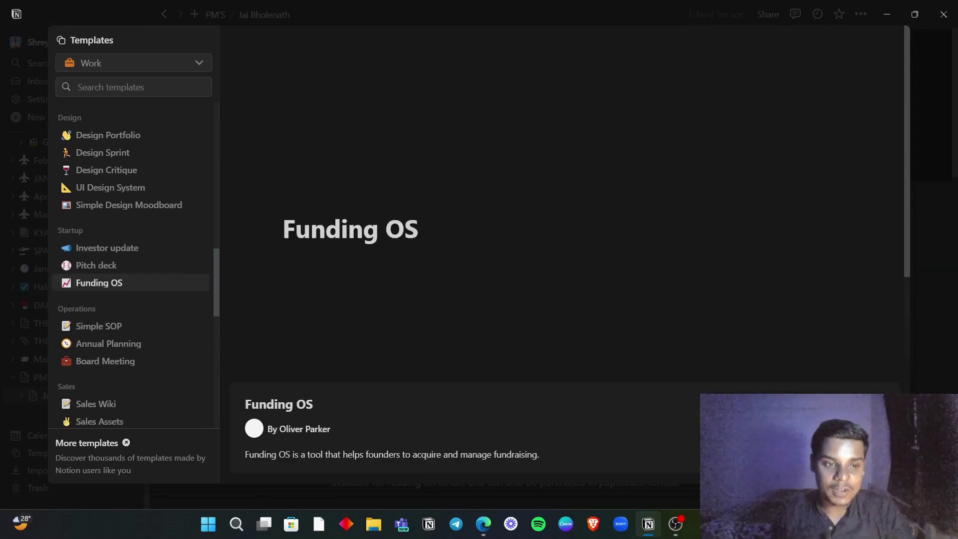
Preview the Simple SOP template and look through the remaining categories down to Individuals.
click(98, 313)
scroll(129, 299, down, 5)
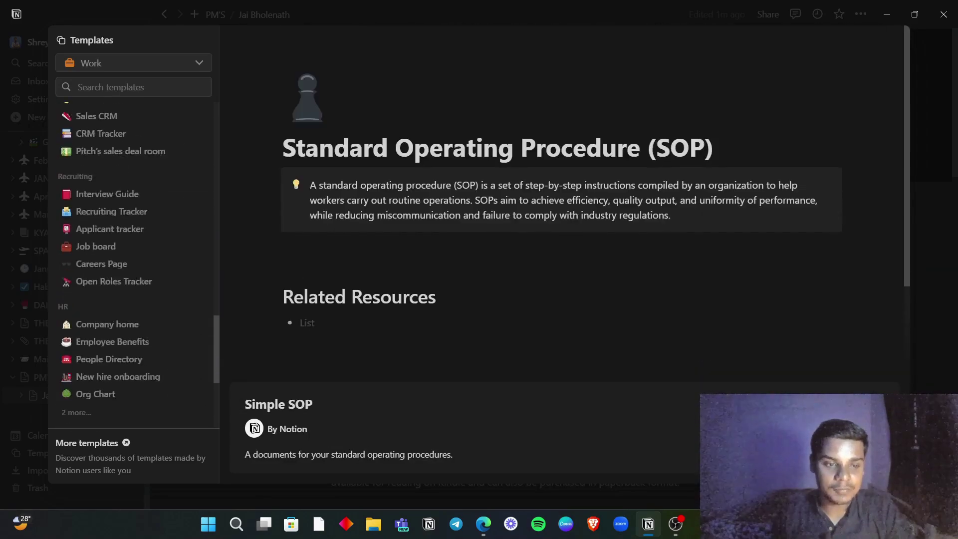
scroll(130, 299, down, 4)
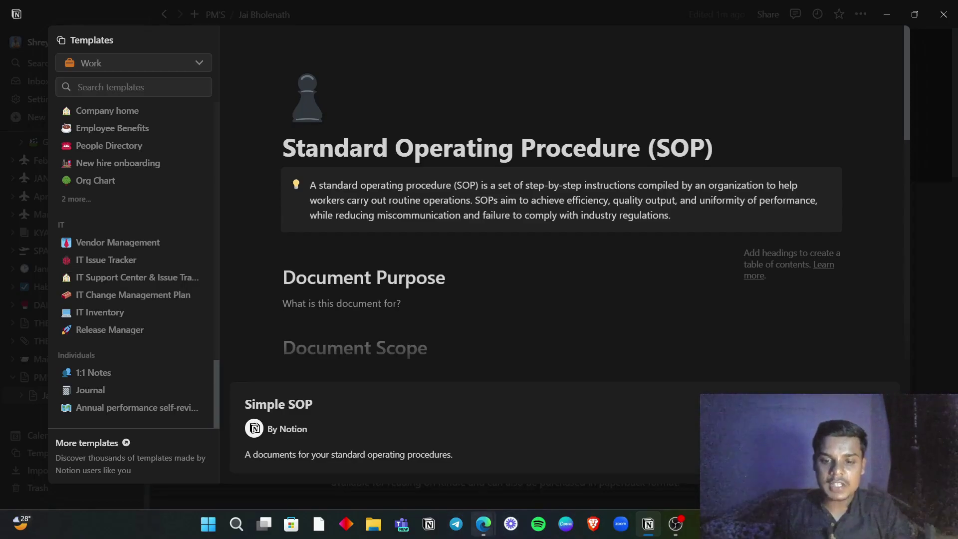
Switch to the InPrivate Edge window and search the web for "FREE TEMPLATE FOR NOTION" in a new tab.
mouse_move(483, 524)
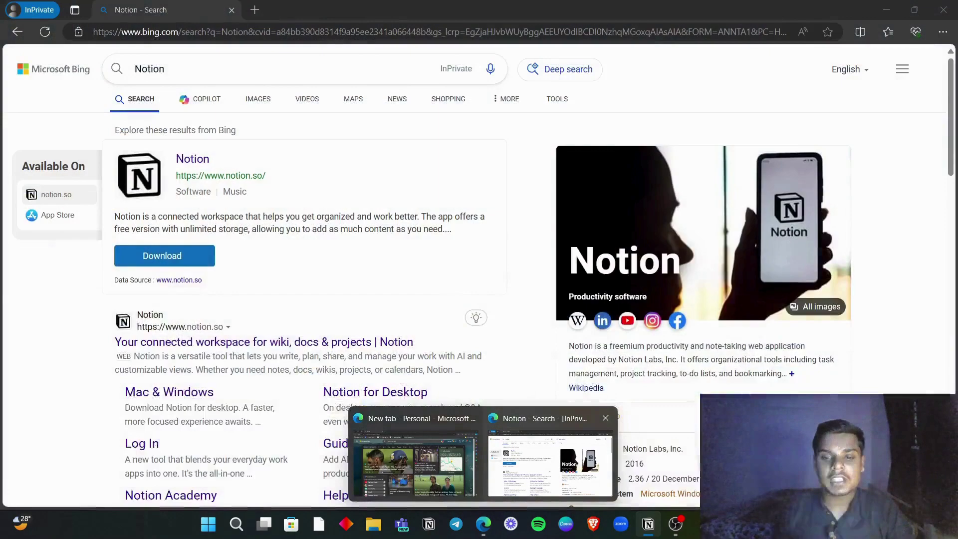
click(549, 464)
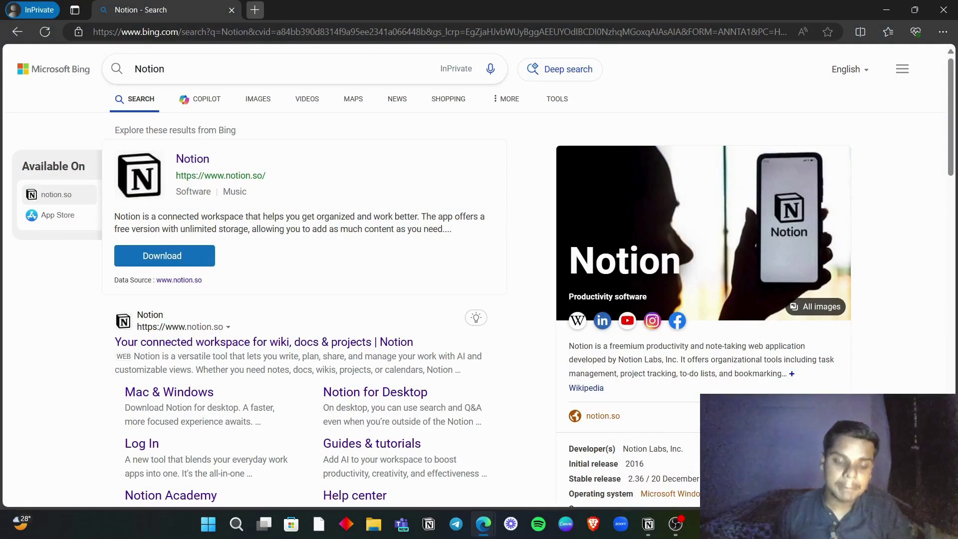
key(ctrl+t)
text(FREE )
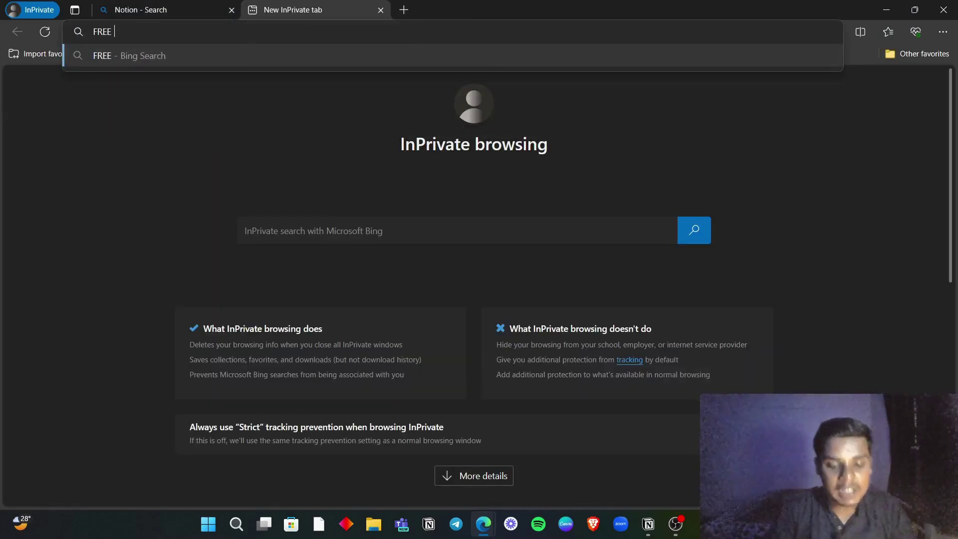
text(TEMPLATE)
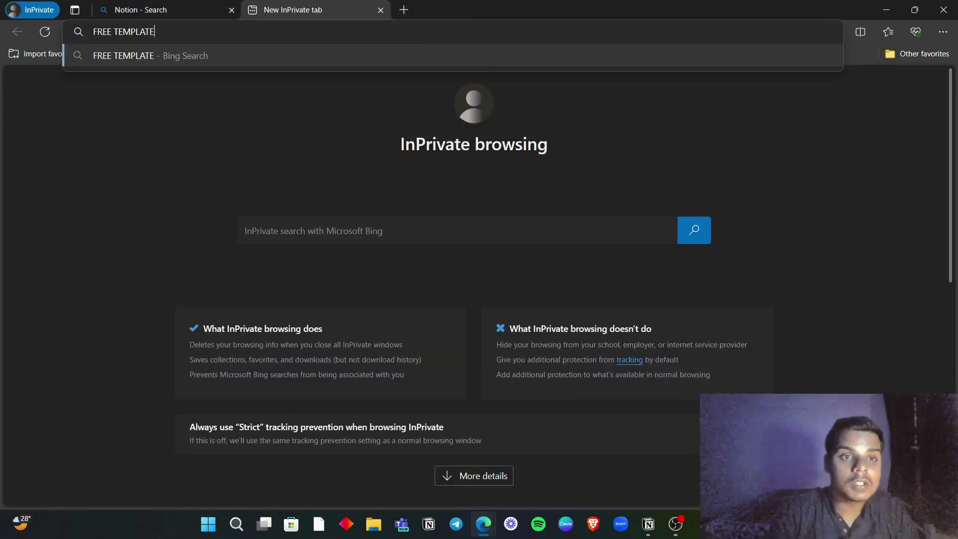
key(Return)
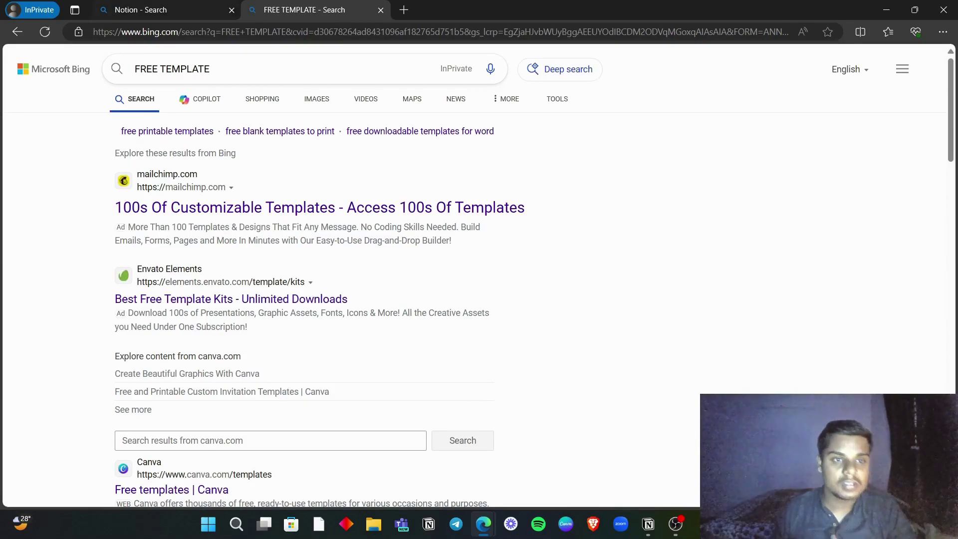
text(FOE)
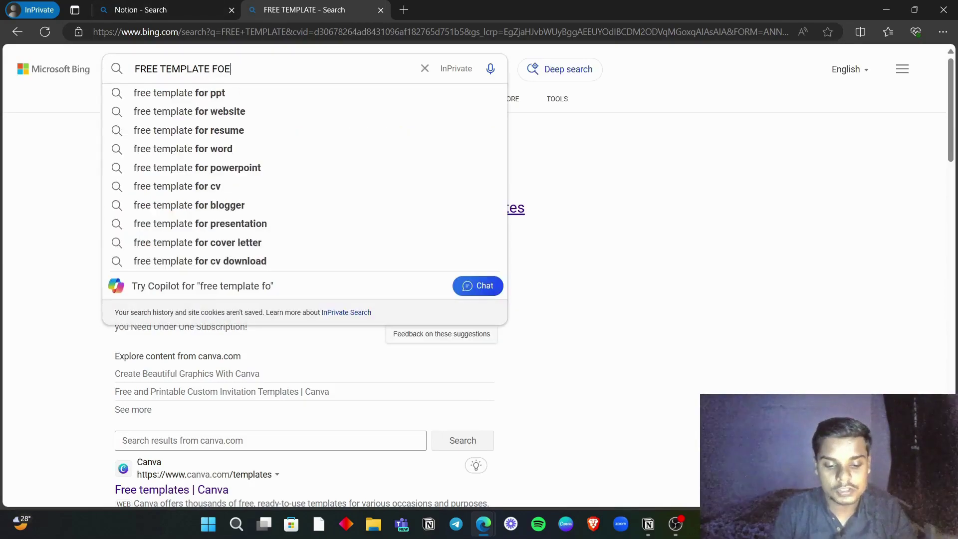
key(BackSpace)
text(R NOTION)
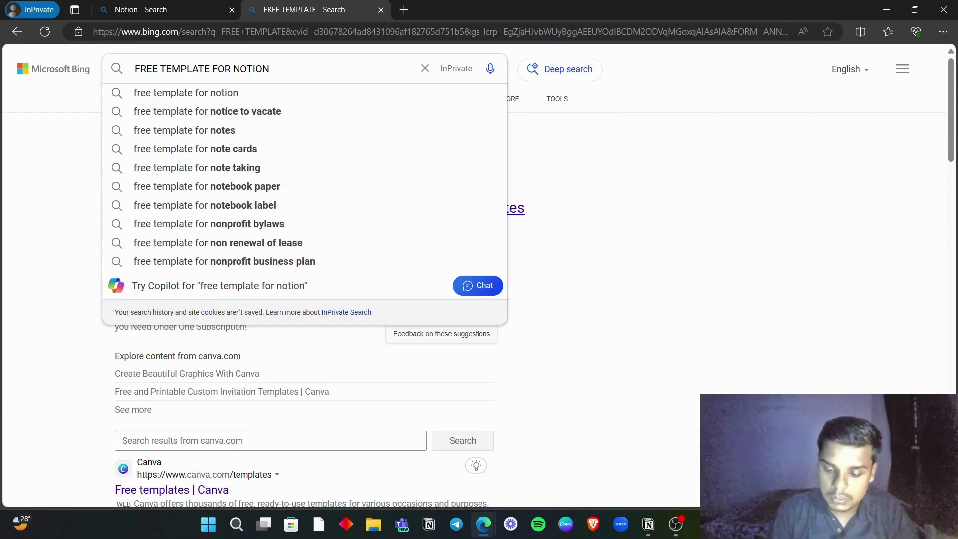
key(Return)
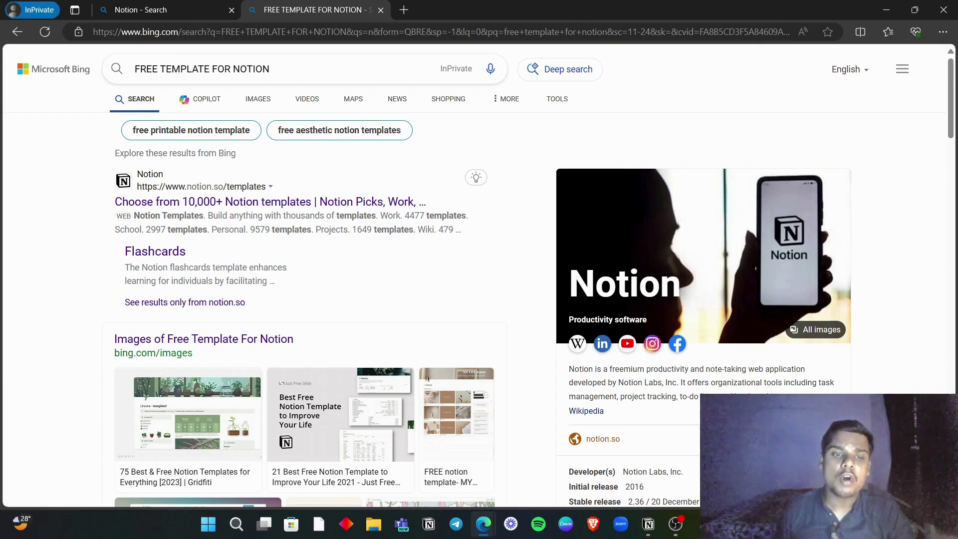
Open the Notion Templates gallery from the search results and look through its featured templates.
click(270, 202)
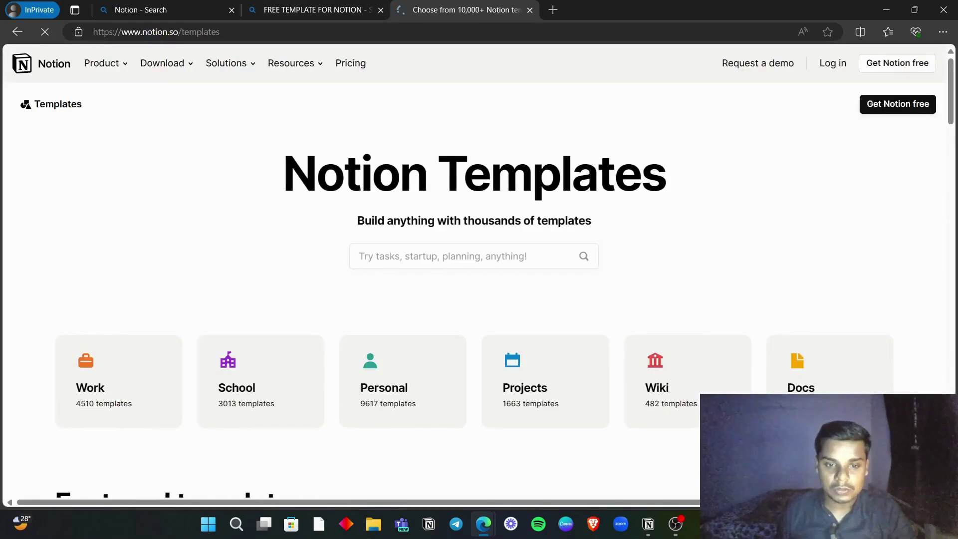
scroll(190, 200, down, 10)
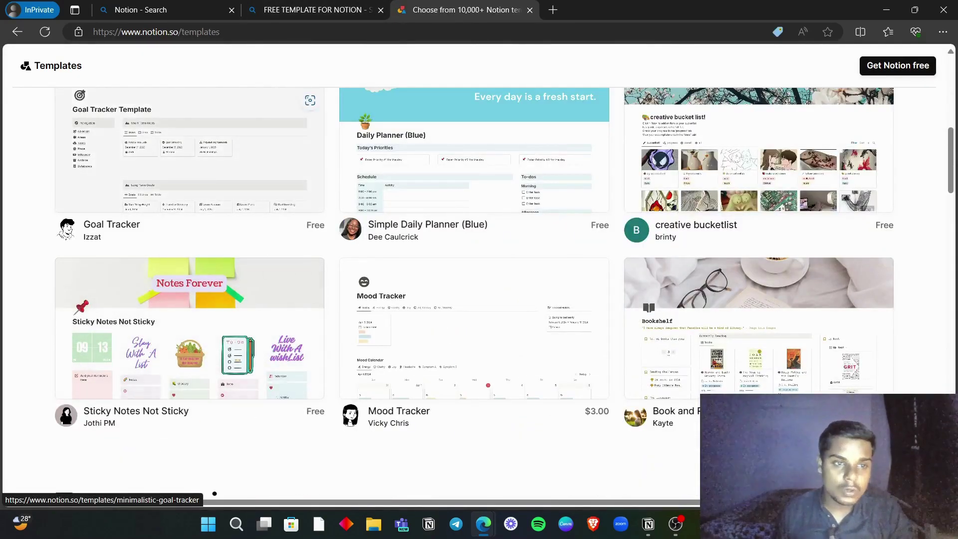
scroll(189, 350, up, 2)
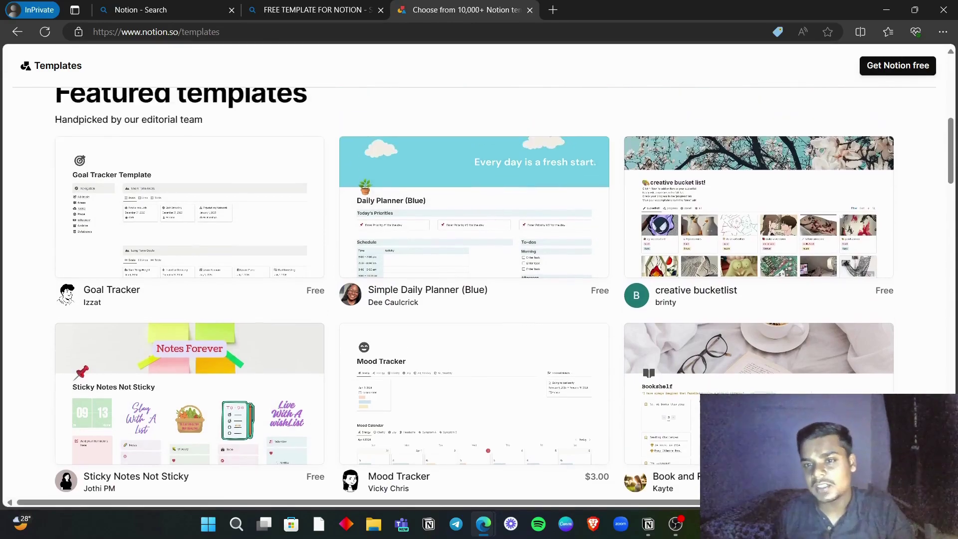
scroll(190, 349, down, 2)
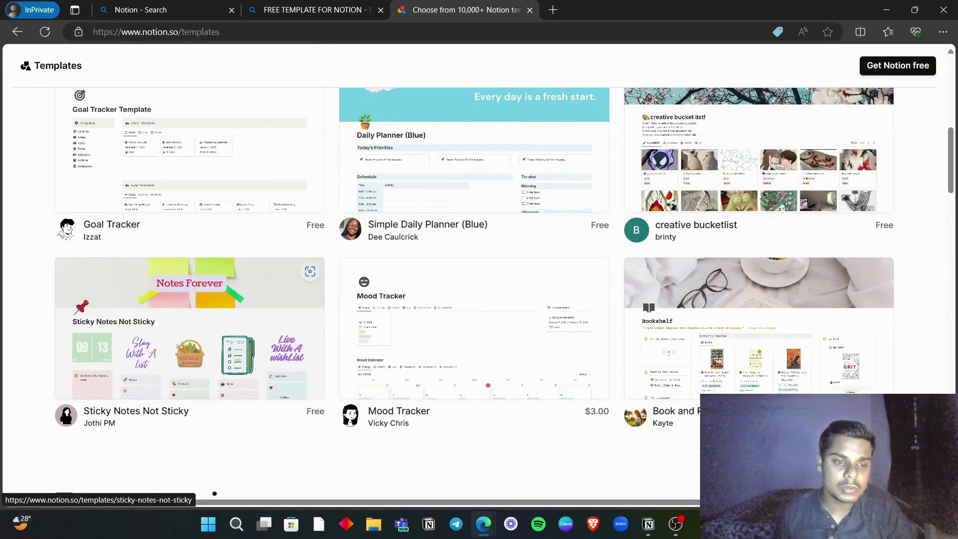
Preview the details of the free Sticky Notes Not Sticky template.
click(190, 349)
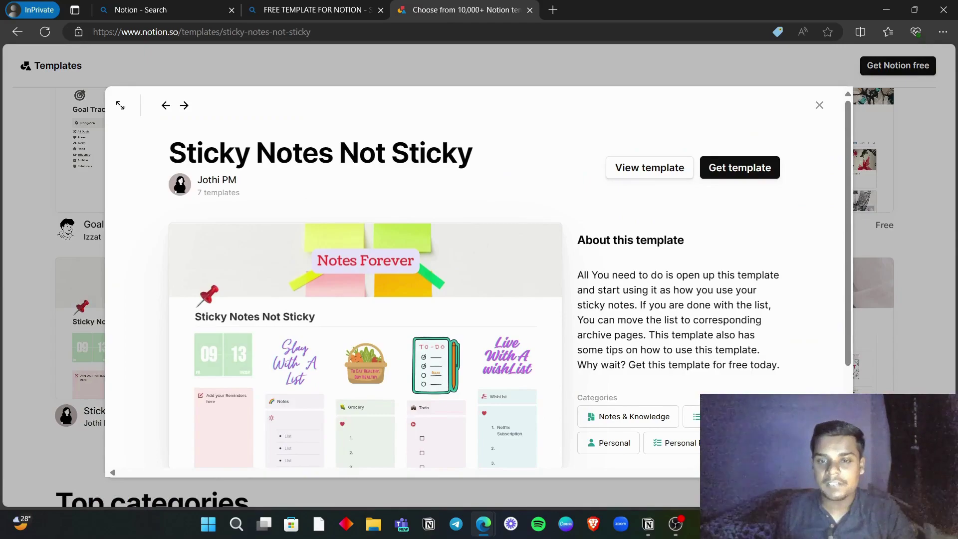
scroll(190, 349, down, 2)
scroll(365, 280, up, 2)
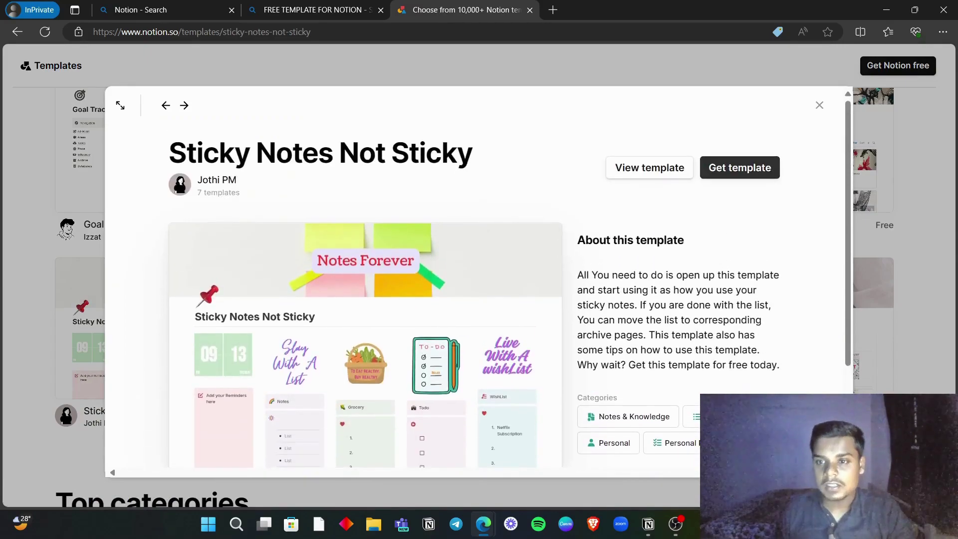
Open the Gumroad page for getting the Sticky Notes Not Sticky template and read its description and pricing.
click(740, 168)
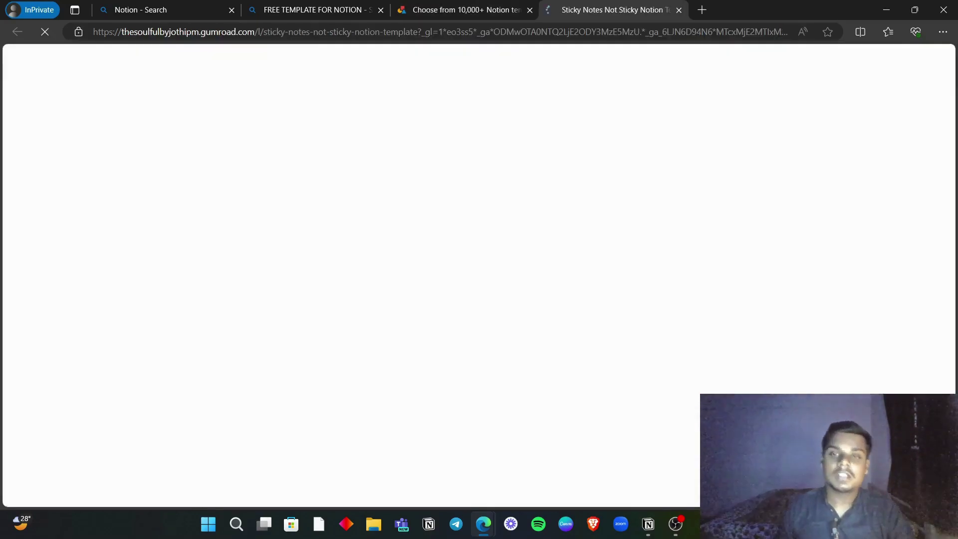
scroll(474, 274, down, 5)
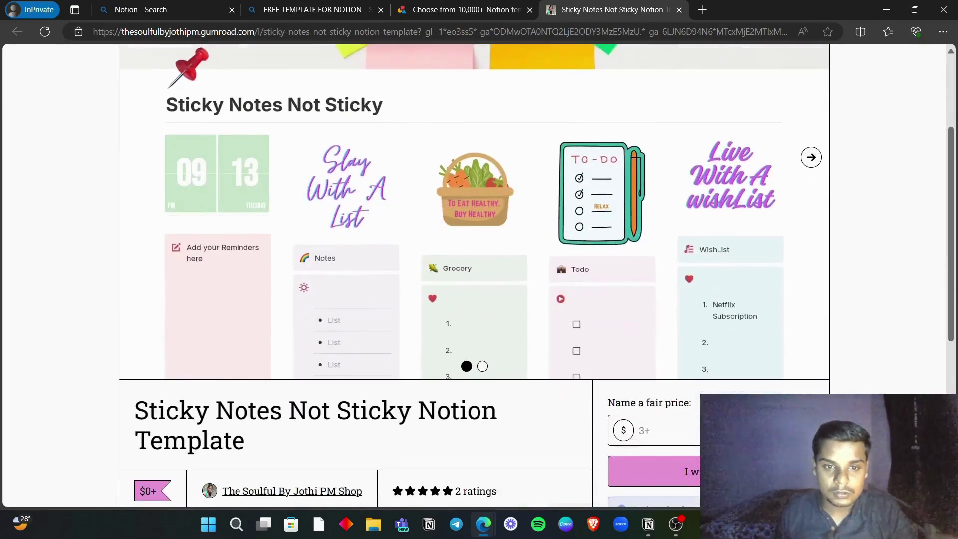
scroll(474, 274, down, 2)
scroll(474, 275, up, 5)
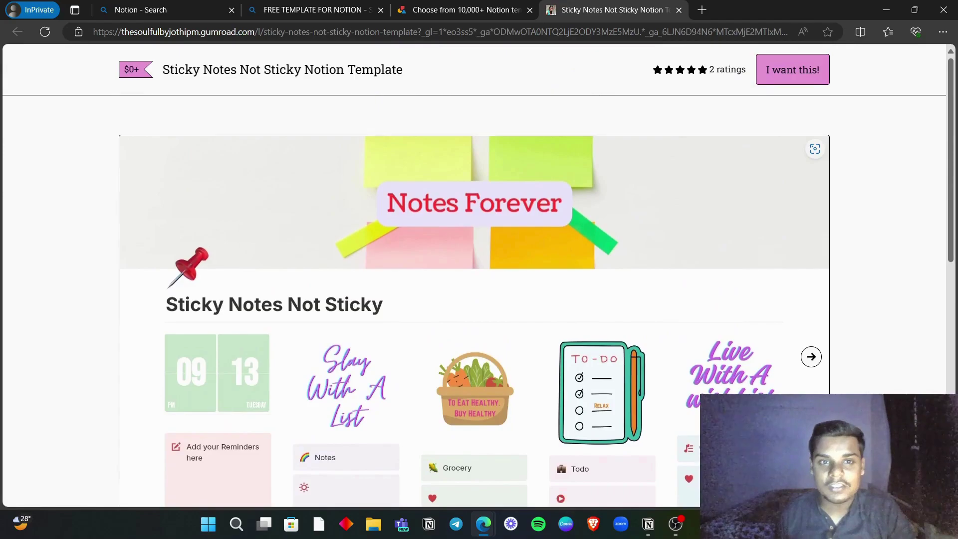
scroll(475, 275, down, 6)
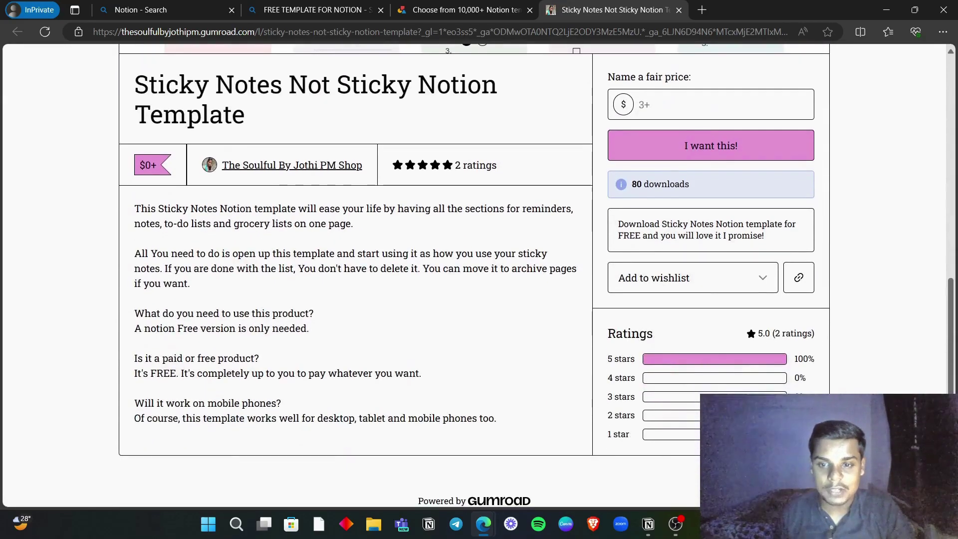
scroll(474, 275, up, 7)
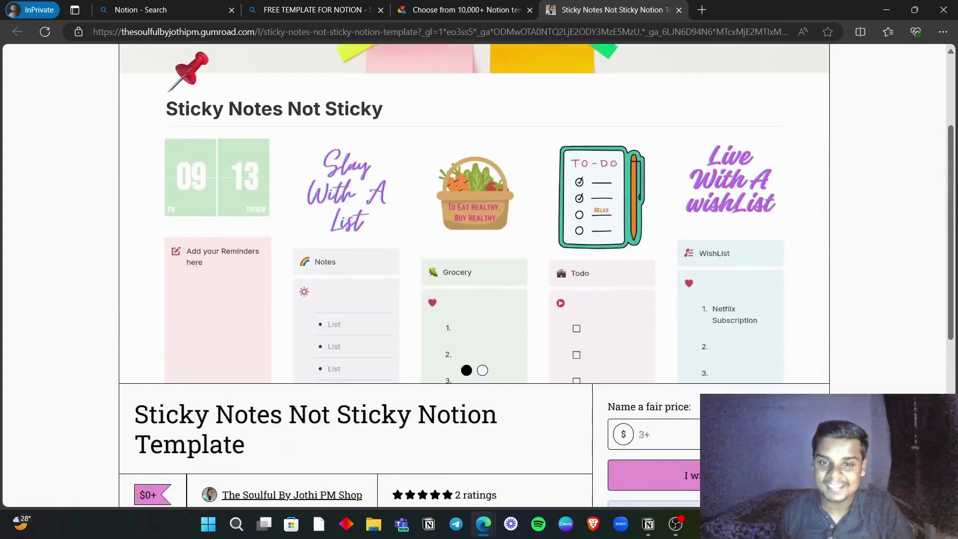
Return to the Notion gallery, close the Sticky Notes Not Sticky preview and look through the top categories.
key(ctrl+shift+Tab)
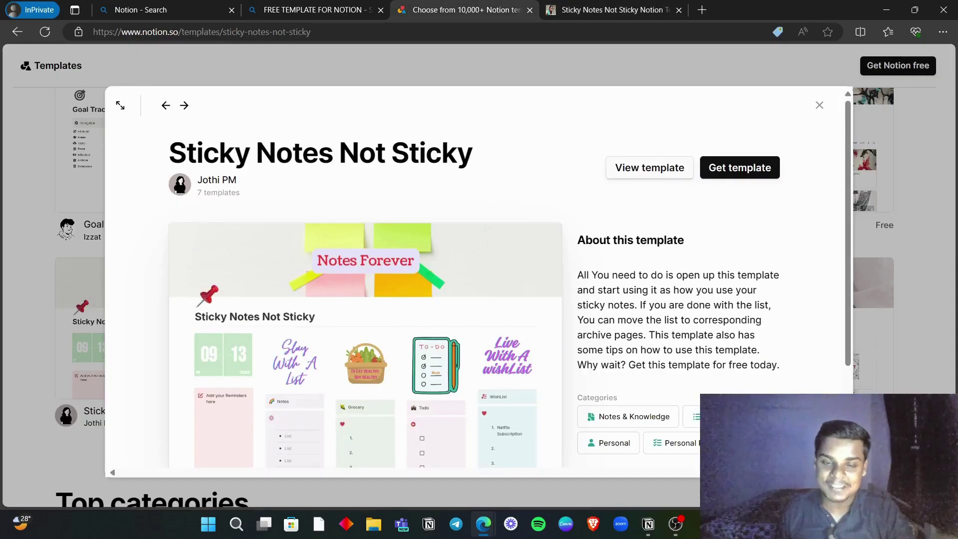
scroll(475, 280, down, 3)
key(Escape)
scroll(475, 280, down, 3)
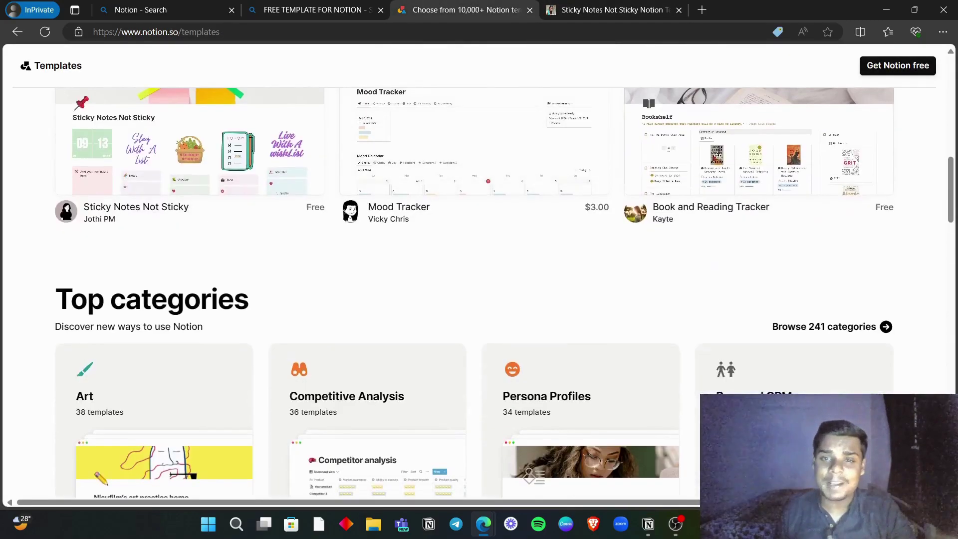
scroll(474, 275, down, 3)
scroll(474, 274, up, 4)
scroll(474, 275, down, 5)
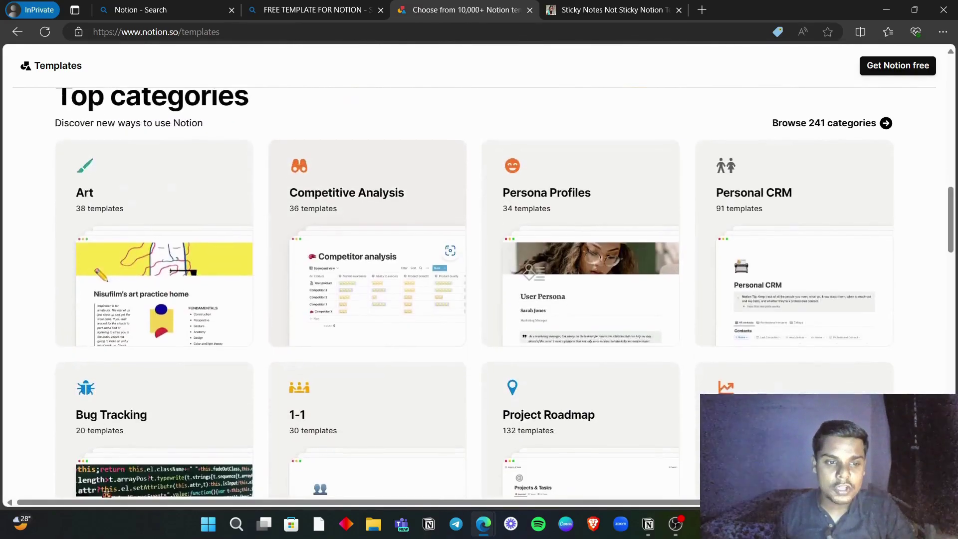
scroll(474, 274, up, 2)
Look through the web search results for other free Notion template sites, and return to the Notion template gallery.
key(ctrl+shift+Tab)
scroll(304, 275, down, 15)
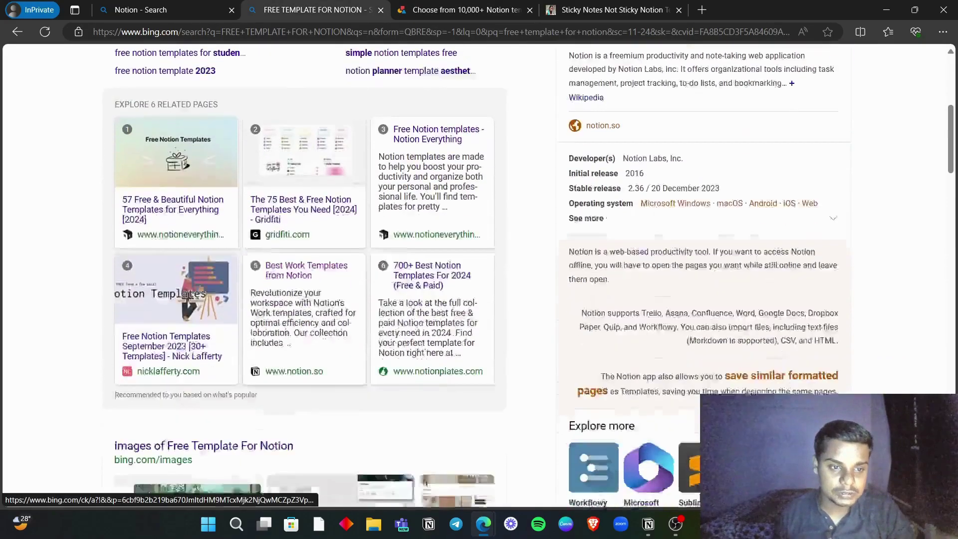
scroll(304, 275, down, 6)
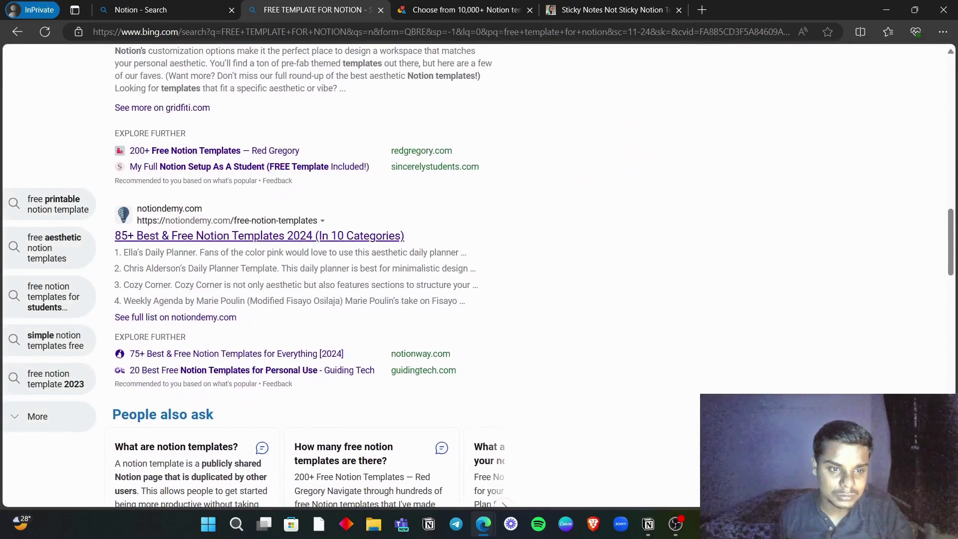
scroll(305, 275, up, 7)
scroll(304, 274, up, 15)
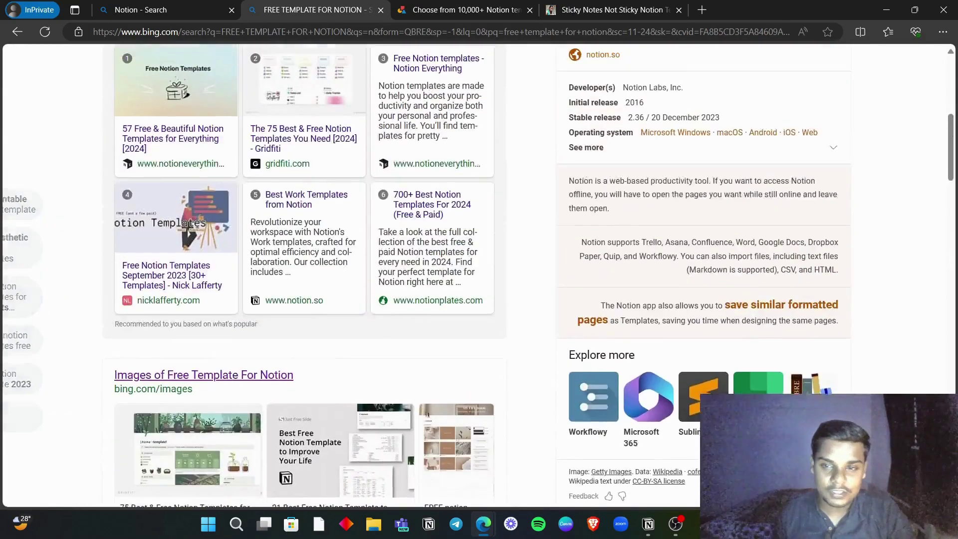
key(ctrl+Tab)
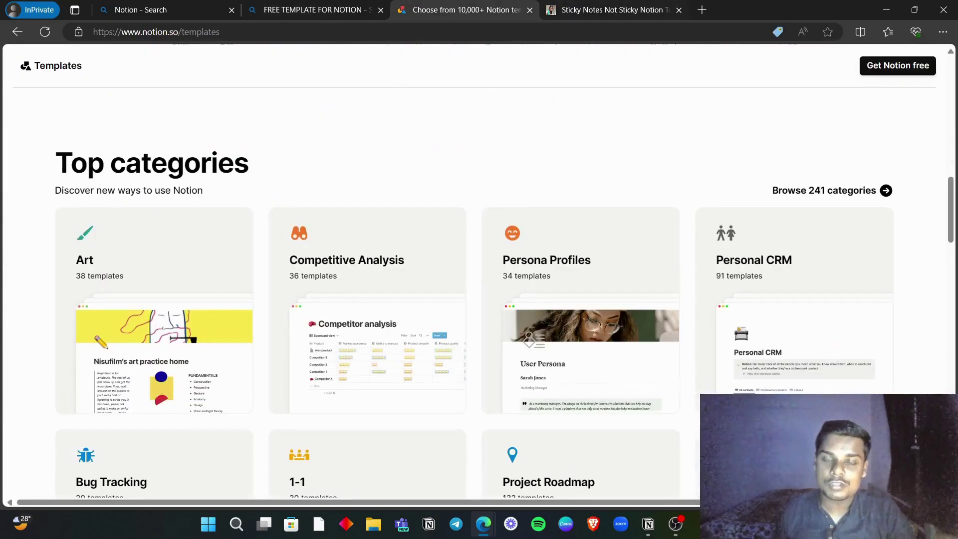
key(ctrl+Tab)
scroll(479, 279, down, 1)
key(ctrl+shift+Tab)
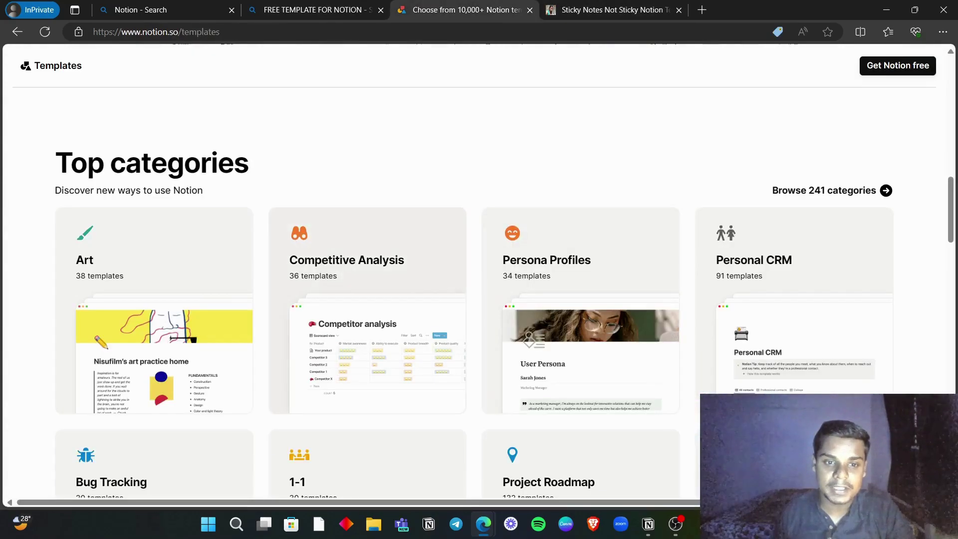
Open the Persona Profiles category and browse its templates down to the SalesOS customer persona.
click(581, 304)
scroll(581, 304, down, 4)
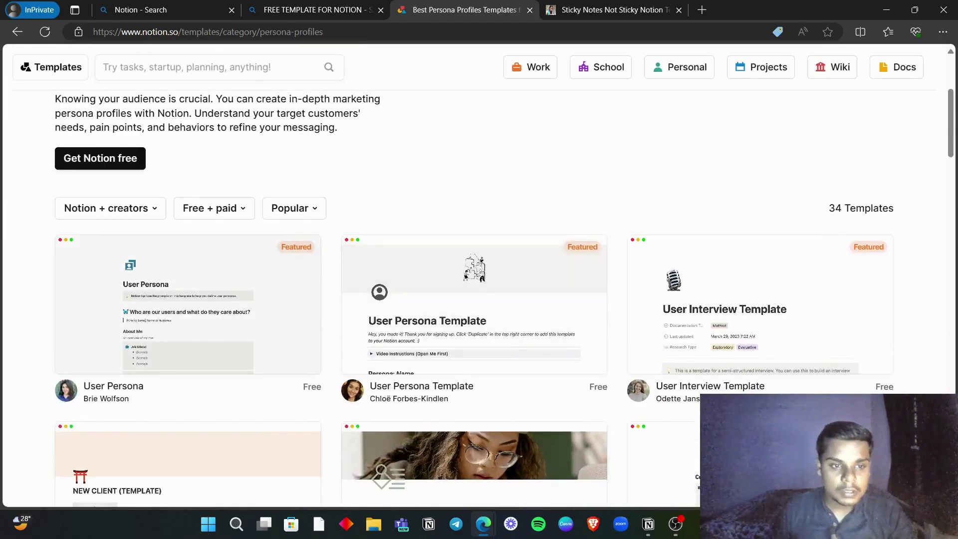
scroll(200, 350, down, 8)
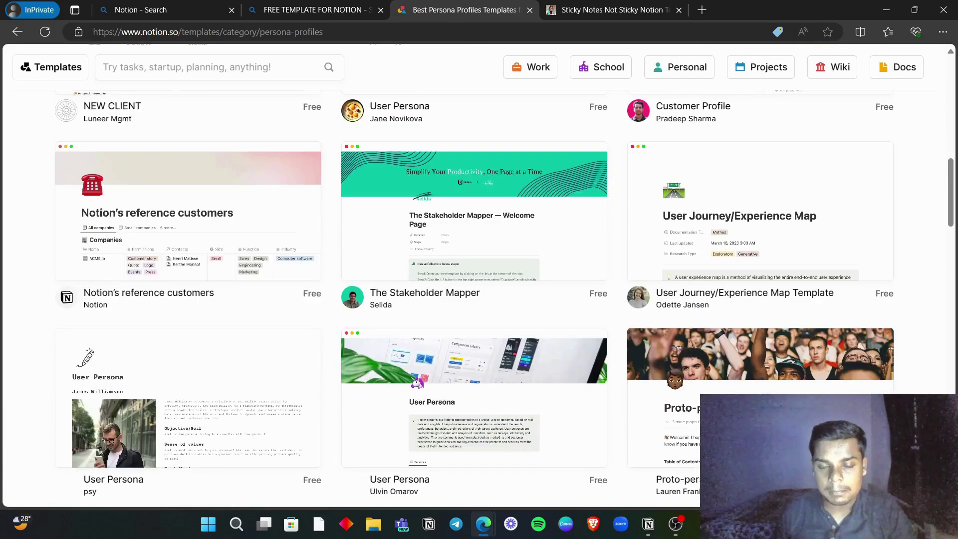
scroll(474, 350, down, 5)
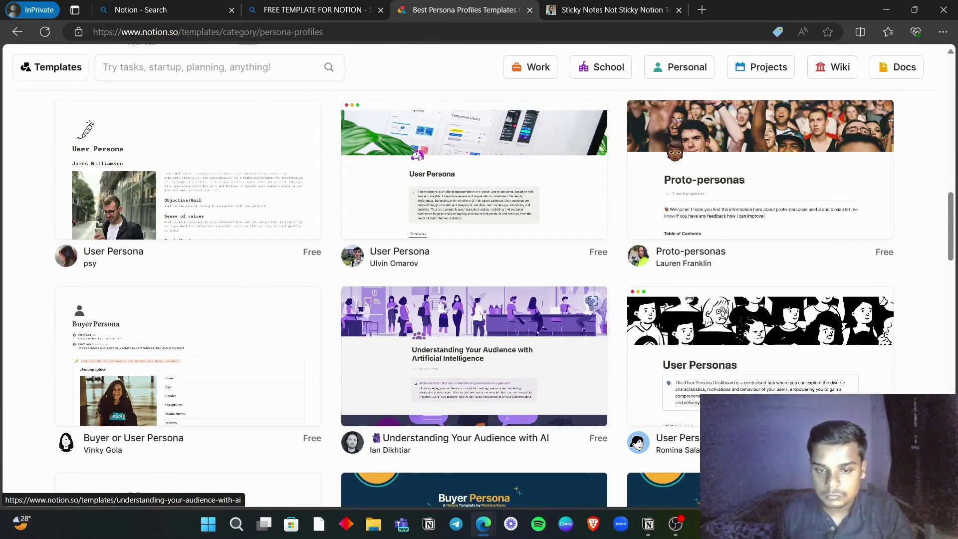
scroll(474, 389, down, 7)
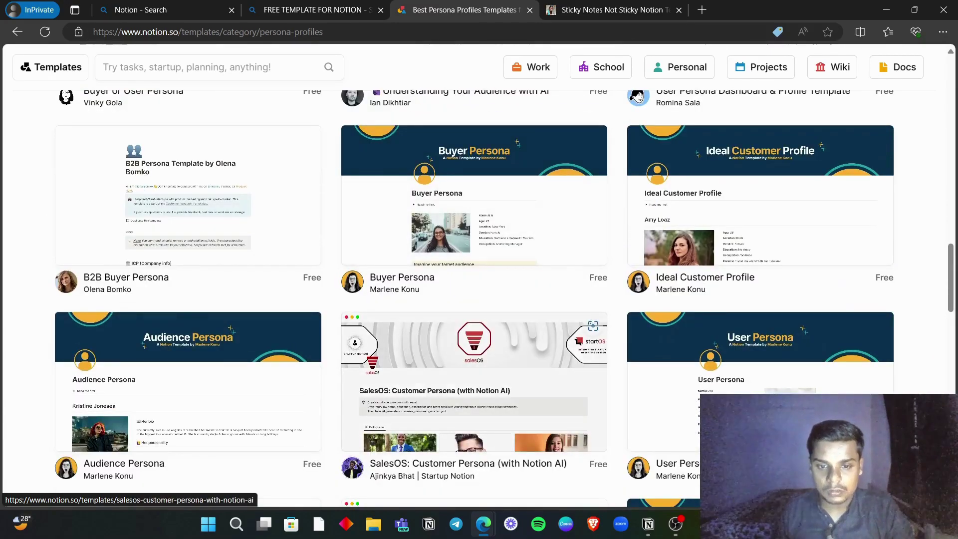
Preview the SalesOS: Customer Persona (with Notion AI) template and close its details.
click(474, 425)
scroll(474, 424, down, 1)
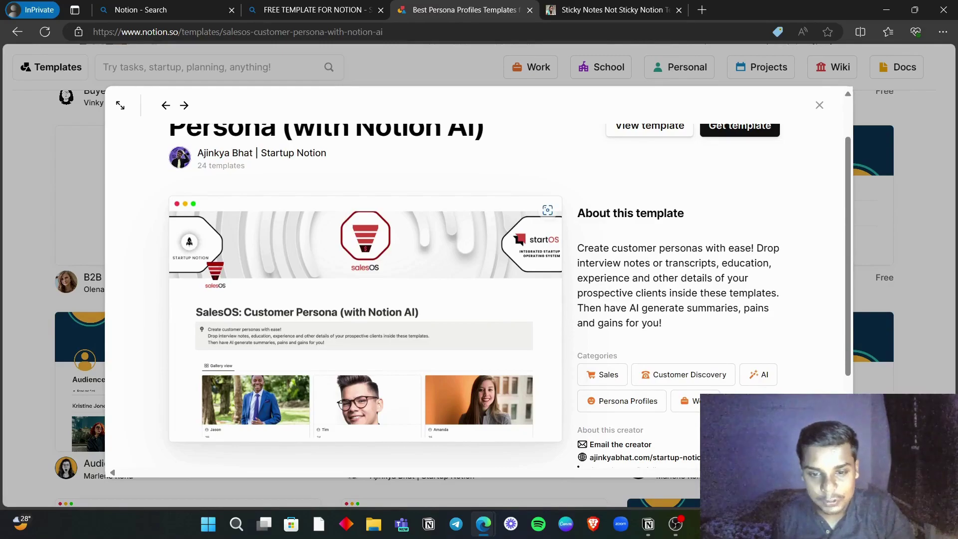
scroll(474, 399, down, 2)
click(819, 106)
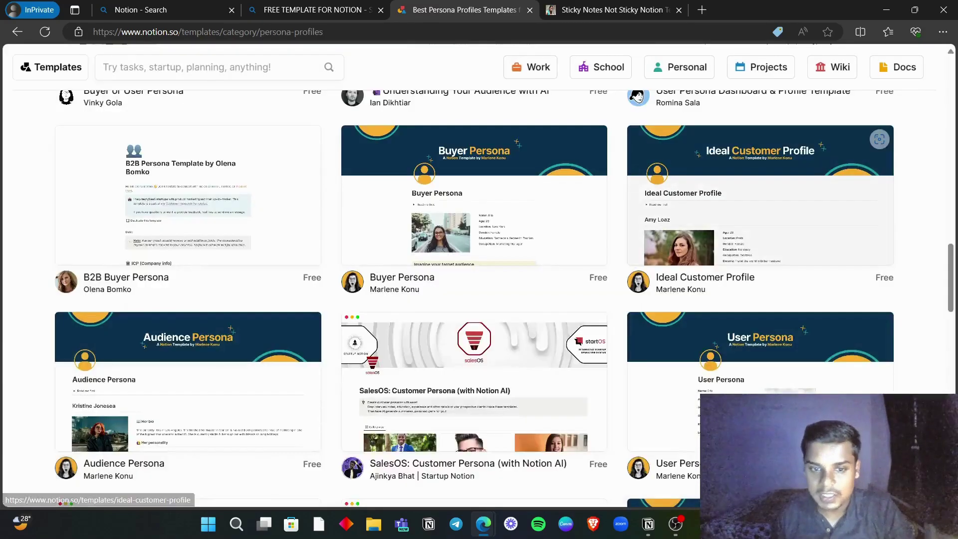
Look through the remaining templates in the Persona Profiles category, including the paid ones.
scroll(319, 399, down, 6)
scroll(320, 399, up, 9)
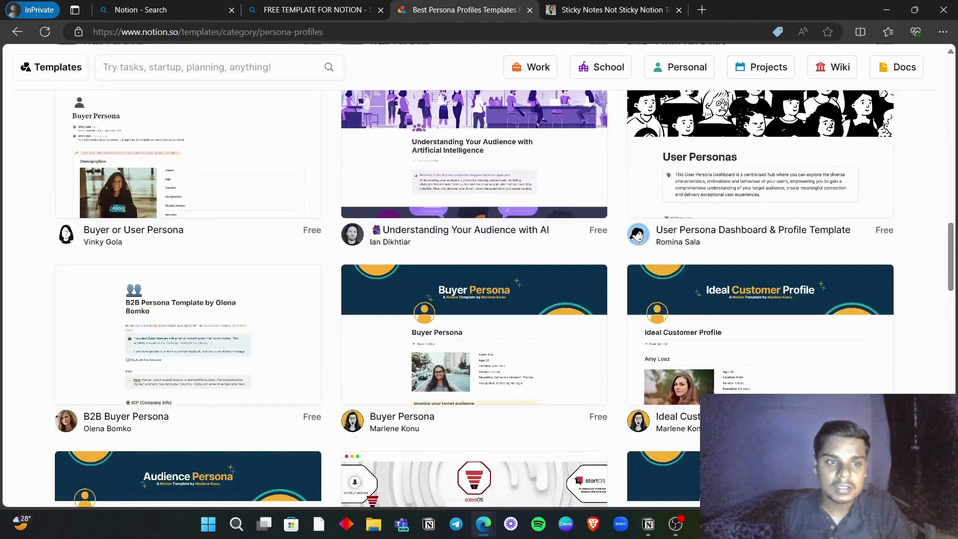
scroll(474, 399, down, 3)
scroll(475, 399, down, 15)
scroll(474, 399, up, 5)
scroll(474, 280, up, 10)
Preview the paid Persona Profile template, close it and return to the start of the Persona Profiles category page.
click(760, 259)
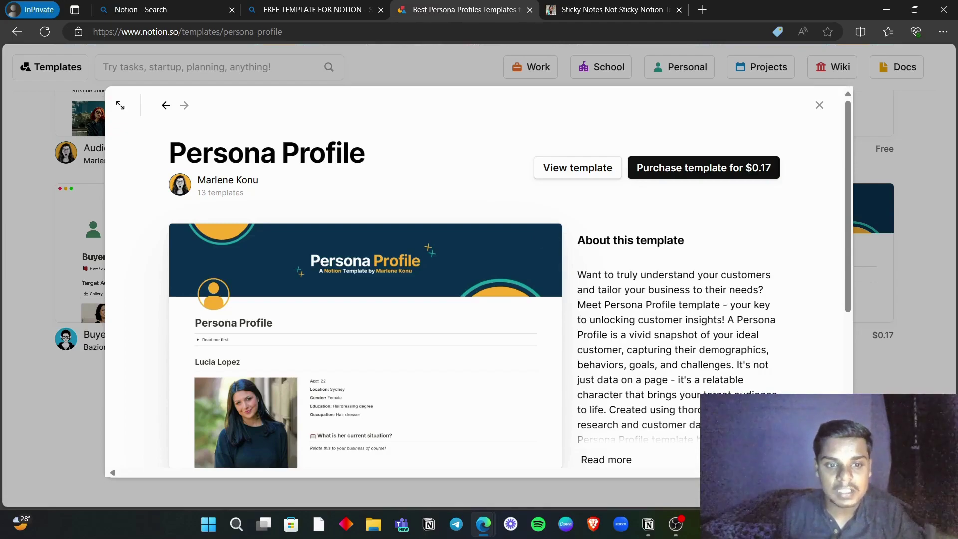
scroll(480, 280, down, 3)
scroll(479, 280, up, 3)
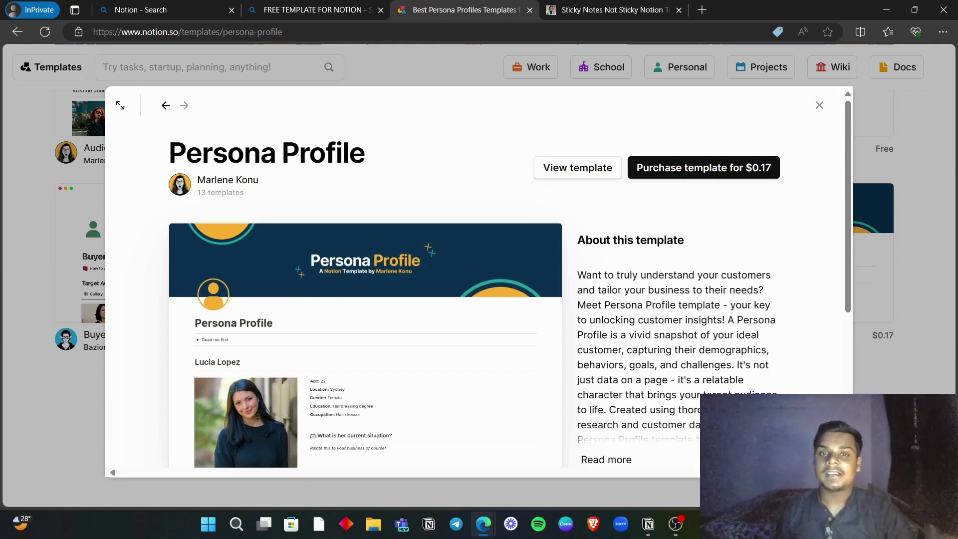
click(820, 105)
scroll(479, 279, up, 15)
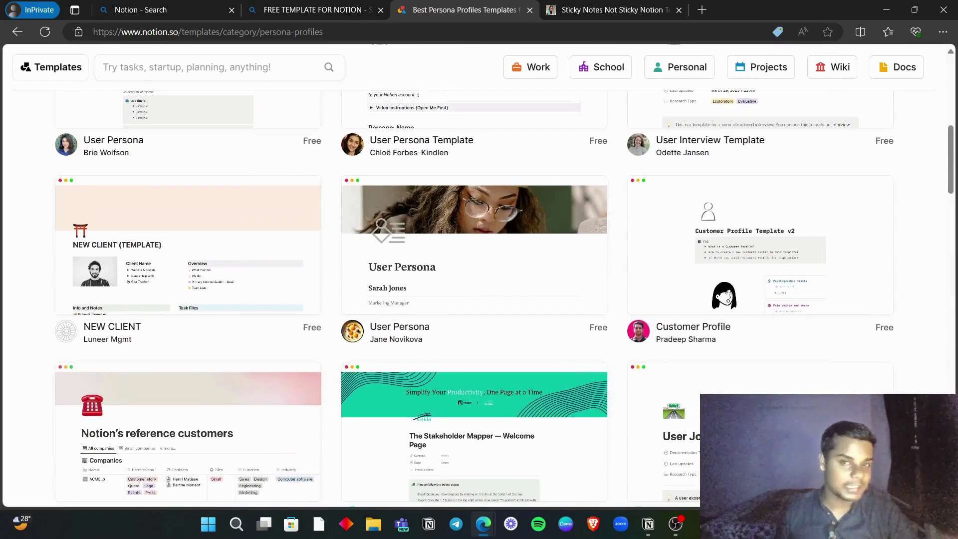
scroll(479, 299, up, 7)
scroll(479, 279, up, 3)
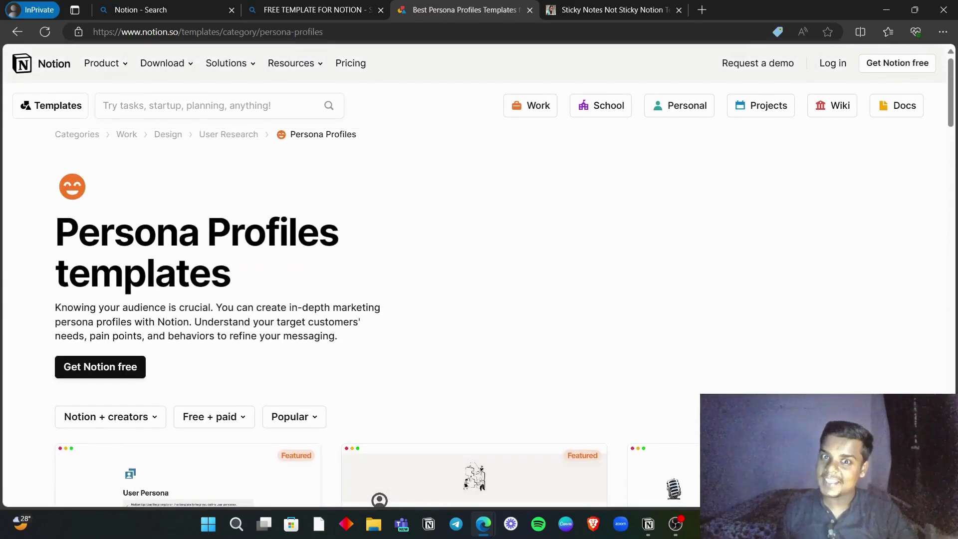